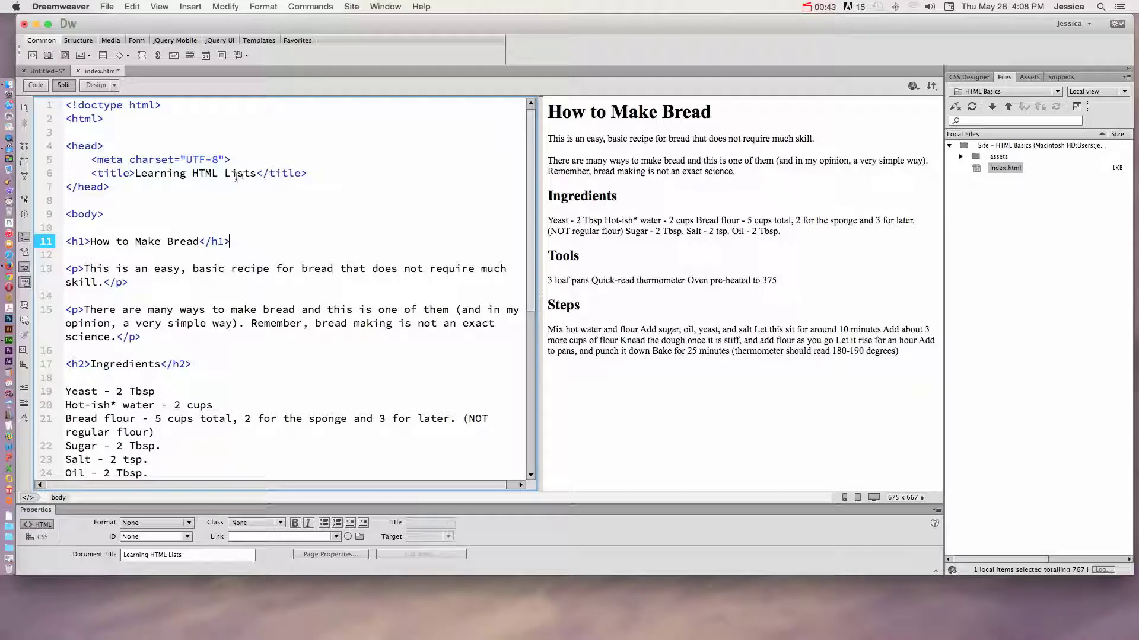
# - Select the body tag and the first paragraph's code in Code view
pyautogui.doubleClick(72, 214)
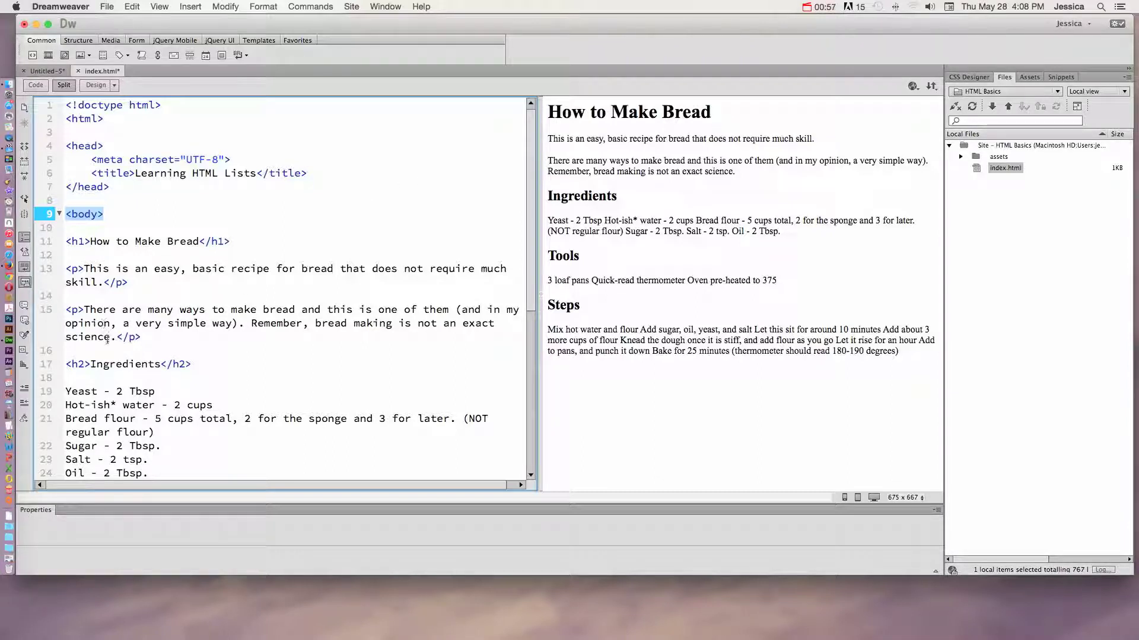
pyautogui.moveTo(65, 268); pyautogui.dragTo(130, 283)
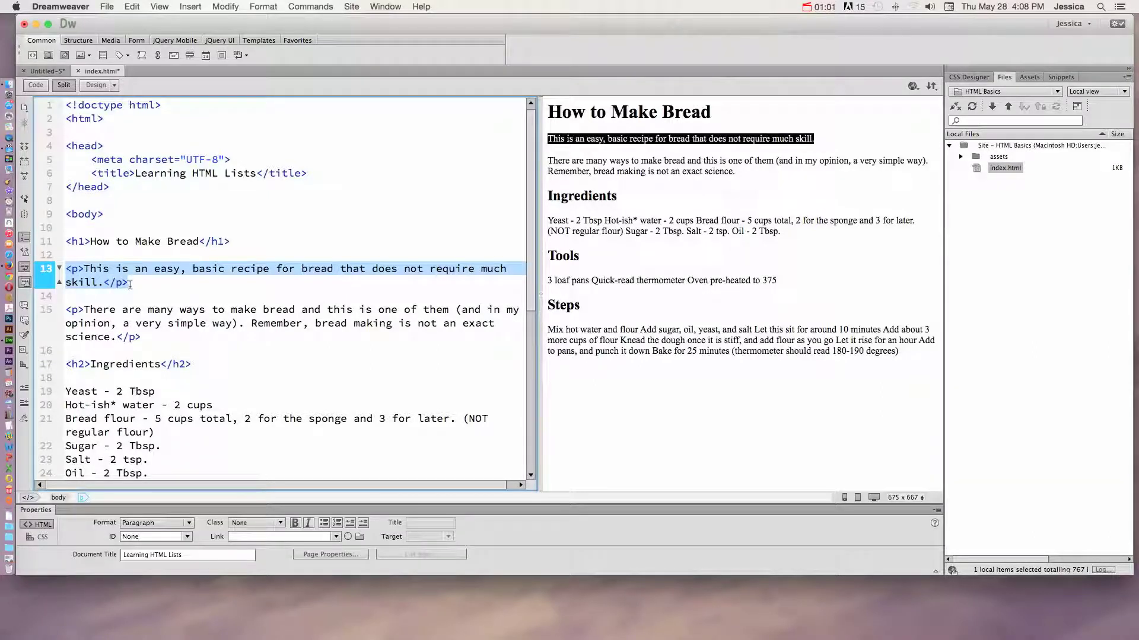
pyautogui.click(130, 283)
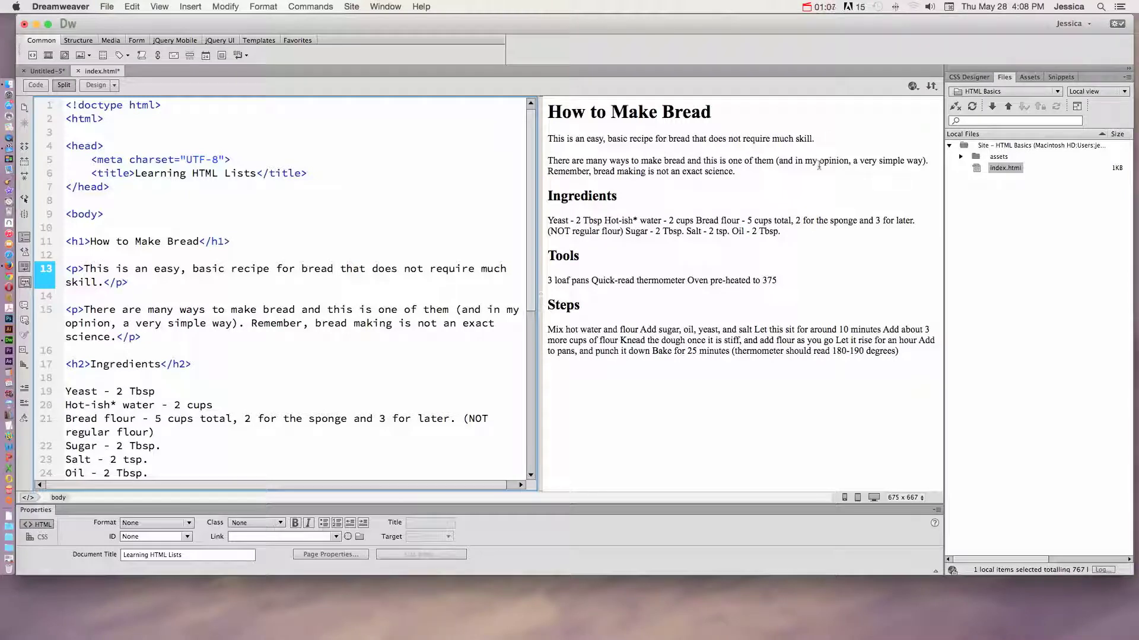
pyautogui.scroll(-3, 126, 313)
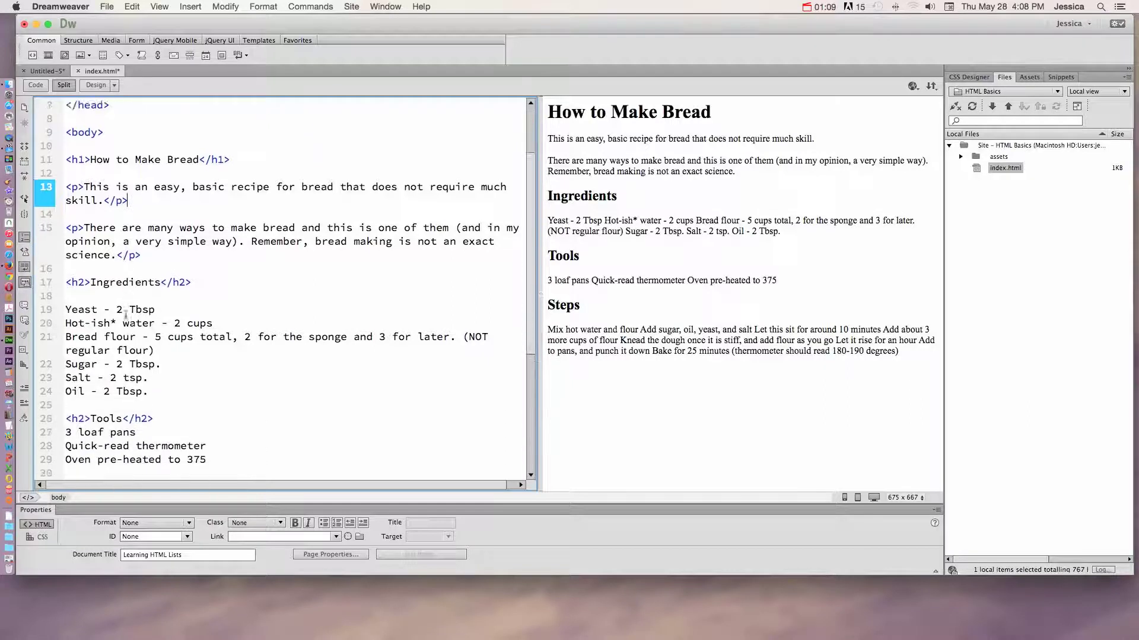
pyautogui.scroll(-3, 124, 313)
pyautogui.scroll(-2, 125, 302)
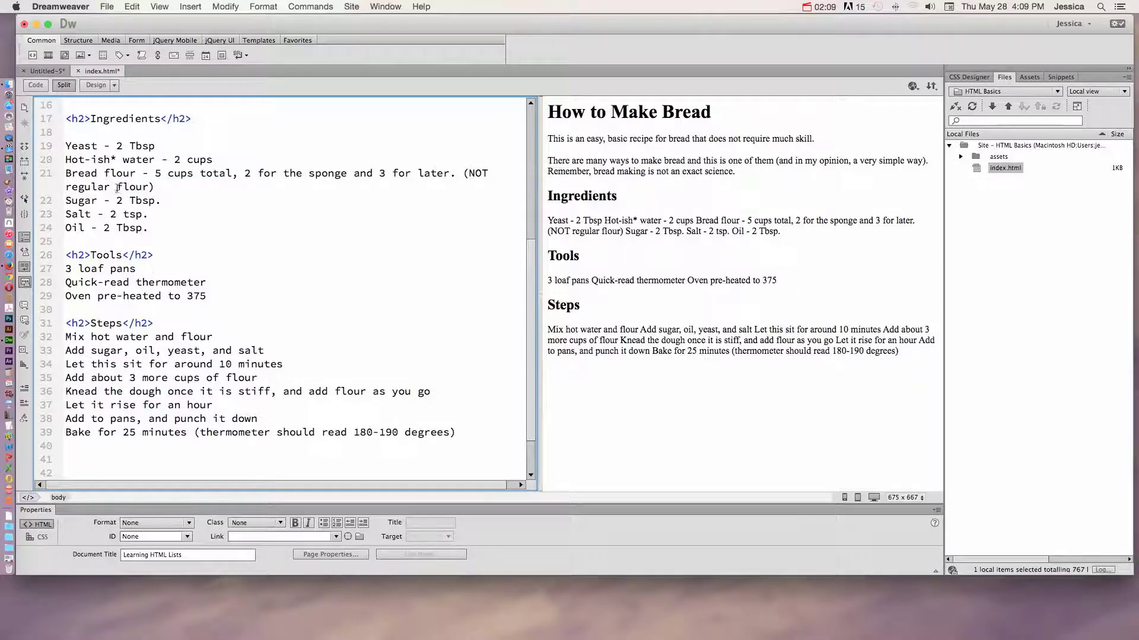
pyautogui.scroll(2, 117, 187)
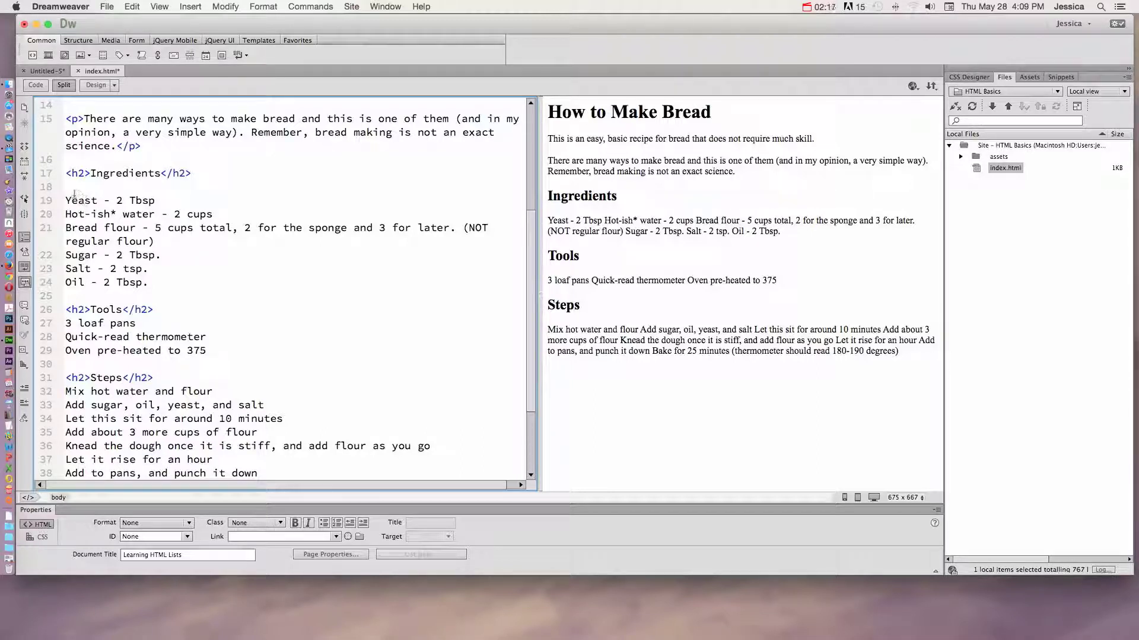
# - Add <ul> above Yeast and </ul> after Oil - 2 Tbsp., then refresh Design view
pyautogui.click(68, 200)
pyautogui.click(72, 187)
pyautogui.press('Return')
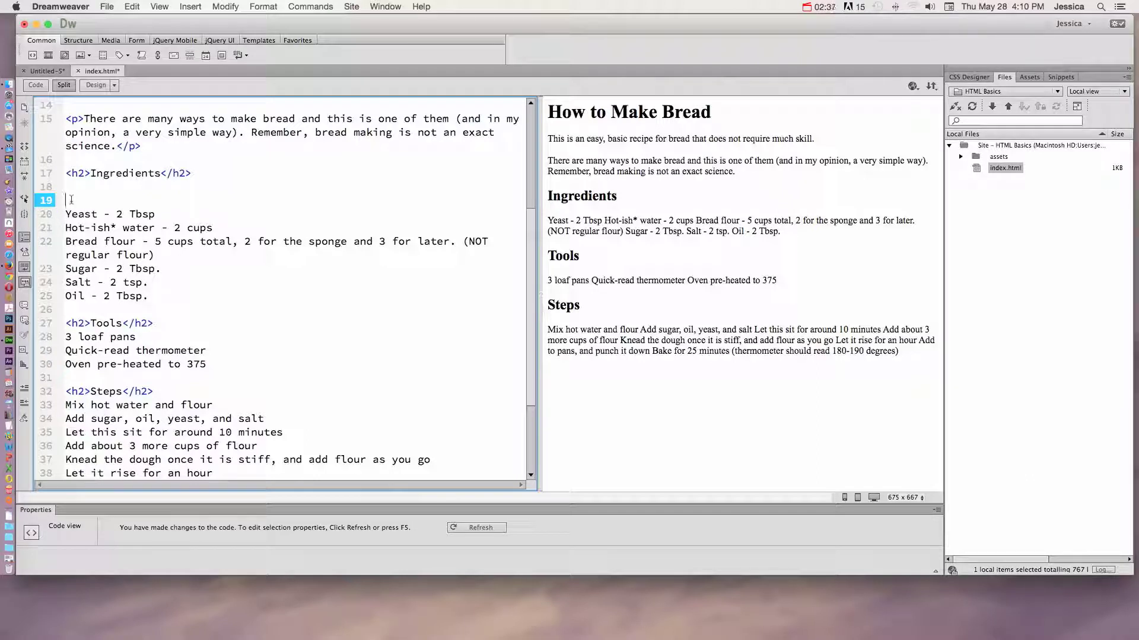
pyautogui.write('<ul>')
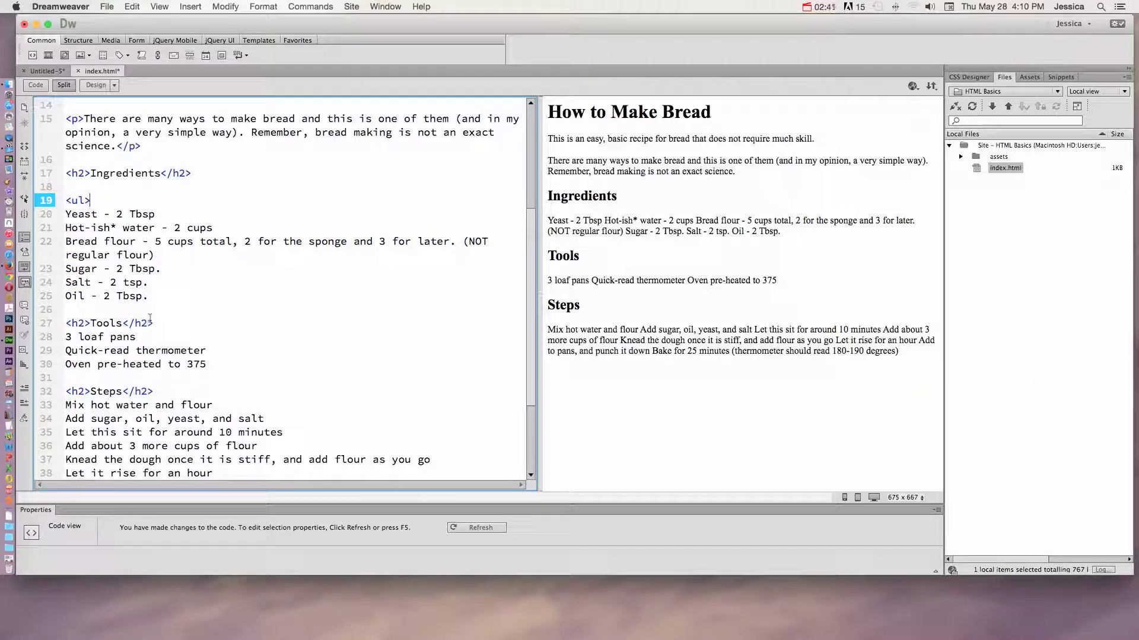
pyautogui.click(156, 297)
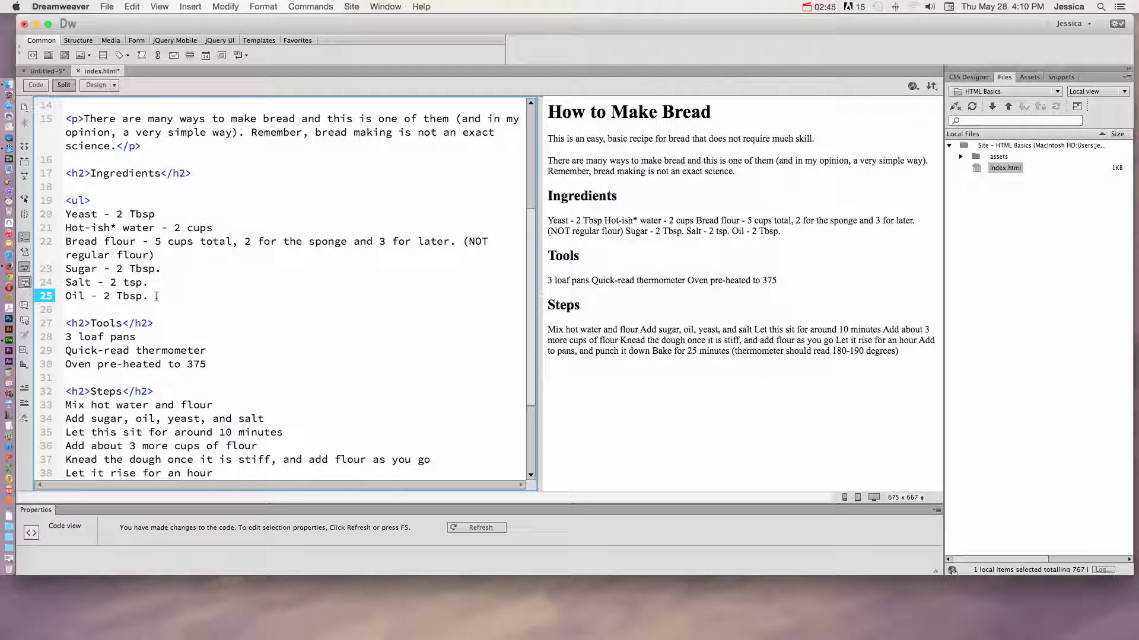
pyautogui.press('Return')
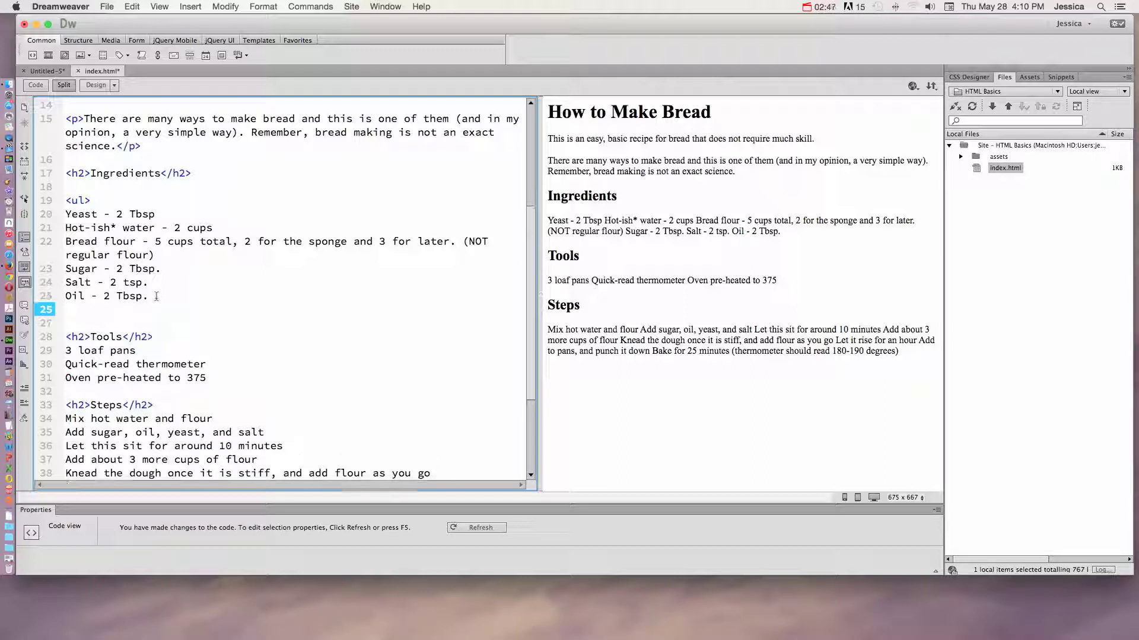
pyautogui.write('</ul>')
pyautogui.click(609, 252)
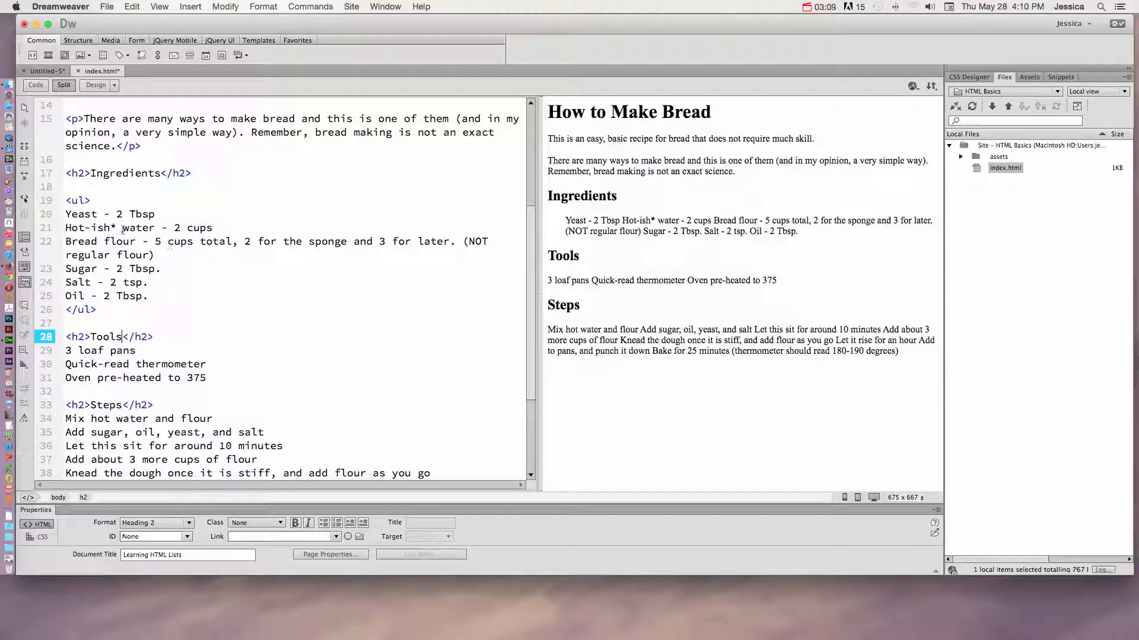
# - Put an <li> tag before Yeast, Hot-ish water, Bread flour, Sugar, Salt and Oil
pyautogui.click(66, 214)
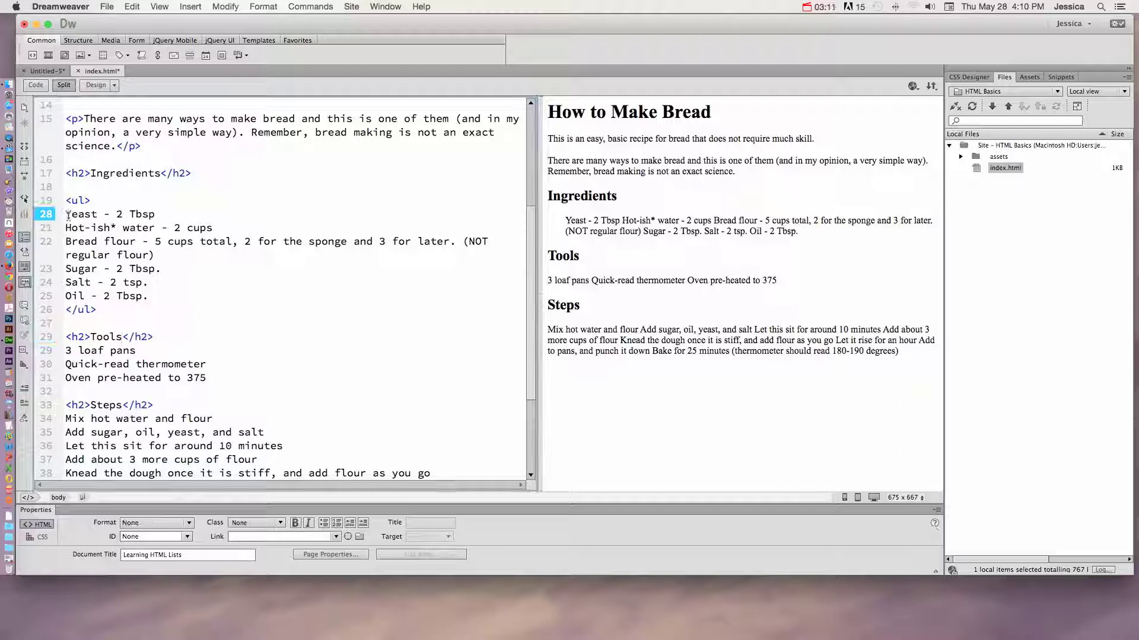
pyautogui.write('<li>')
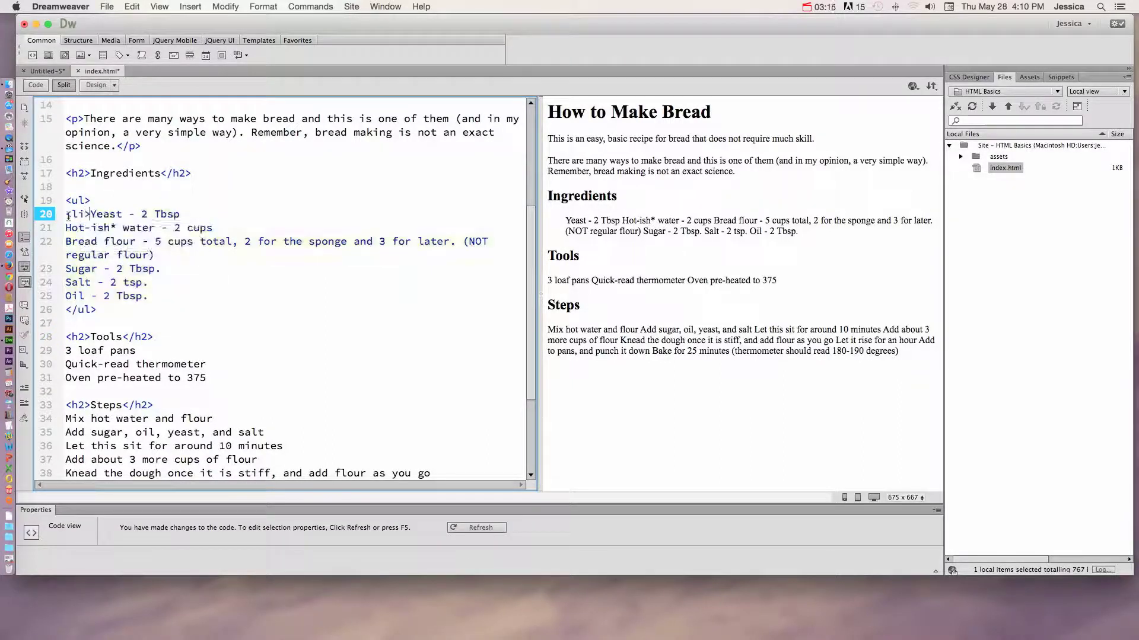
pyautogui.moveTo(67, 215); pyautogui.dragTo(91, 215)
pyautogui.press('super+c')
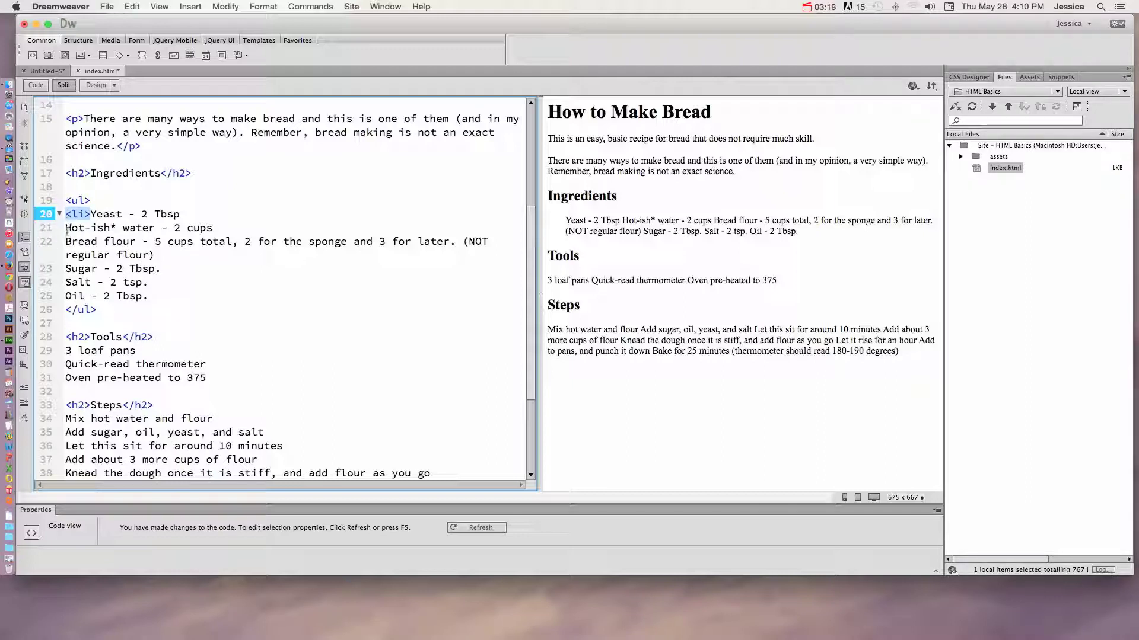
pyautogui.click(66, 228)
pyautogui.press('super+v')
pyautogui.click(66, 241)
pyautogui.press('super+v')
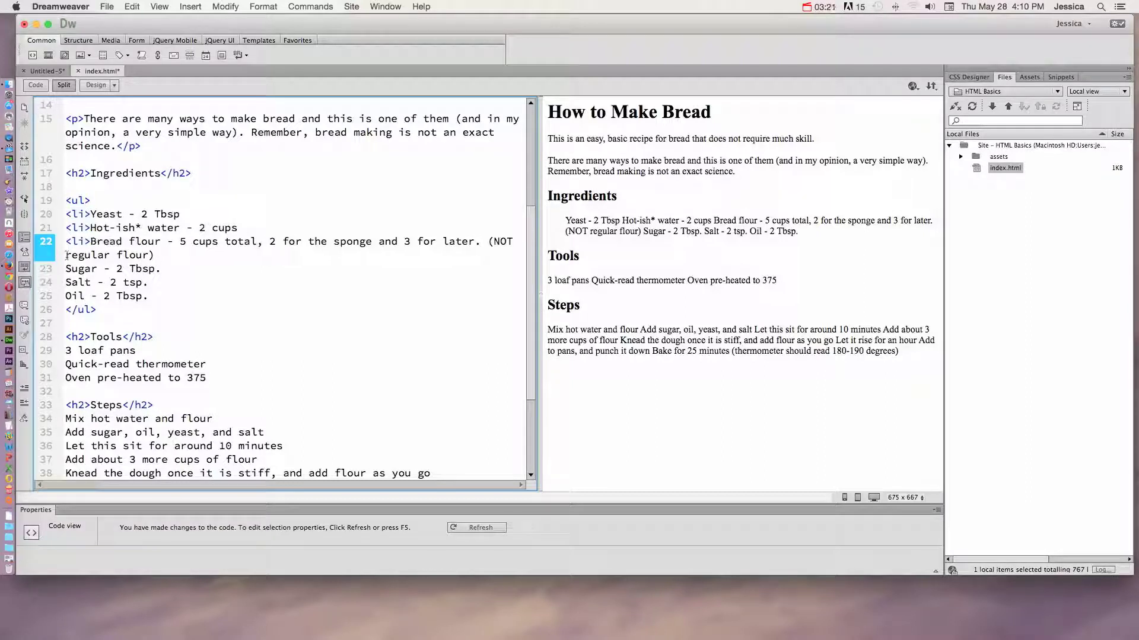
pyautogui.click(66, 256)
pyautogui.press('super+v')
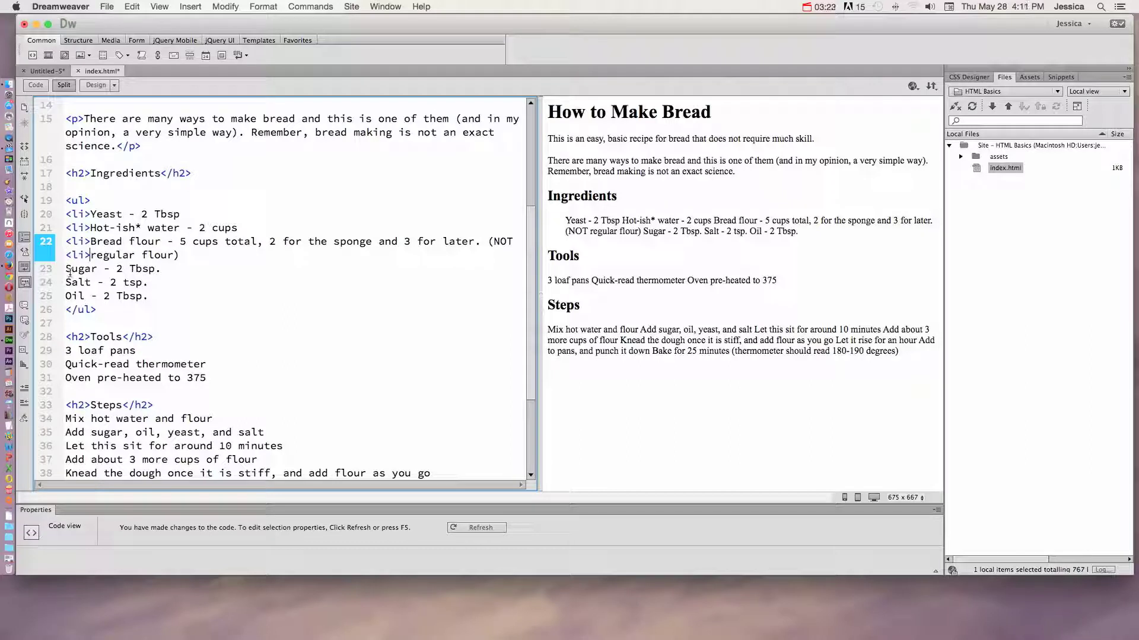
pyautogui.press('BackSpace')
pyautogui.press('BackSpace')
pyautogui.press('BackSpace')
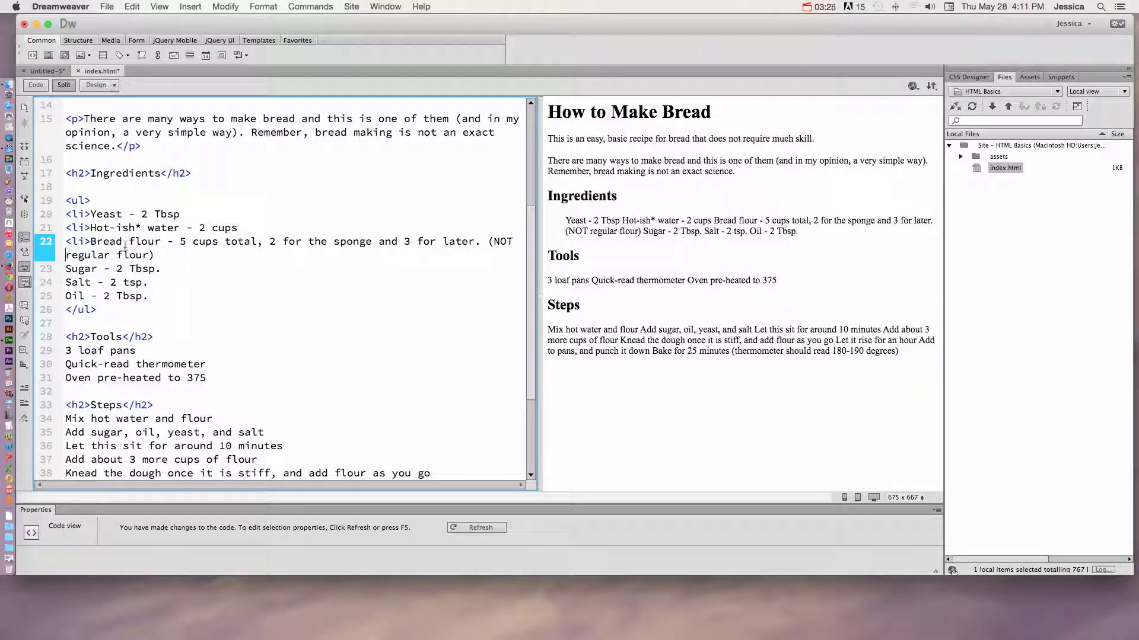
pyautogui.click(66, 269)
pyautogui.press('super+v')
pyautogui.click(67, 283)
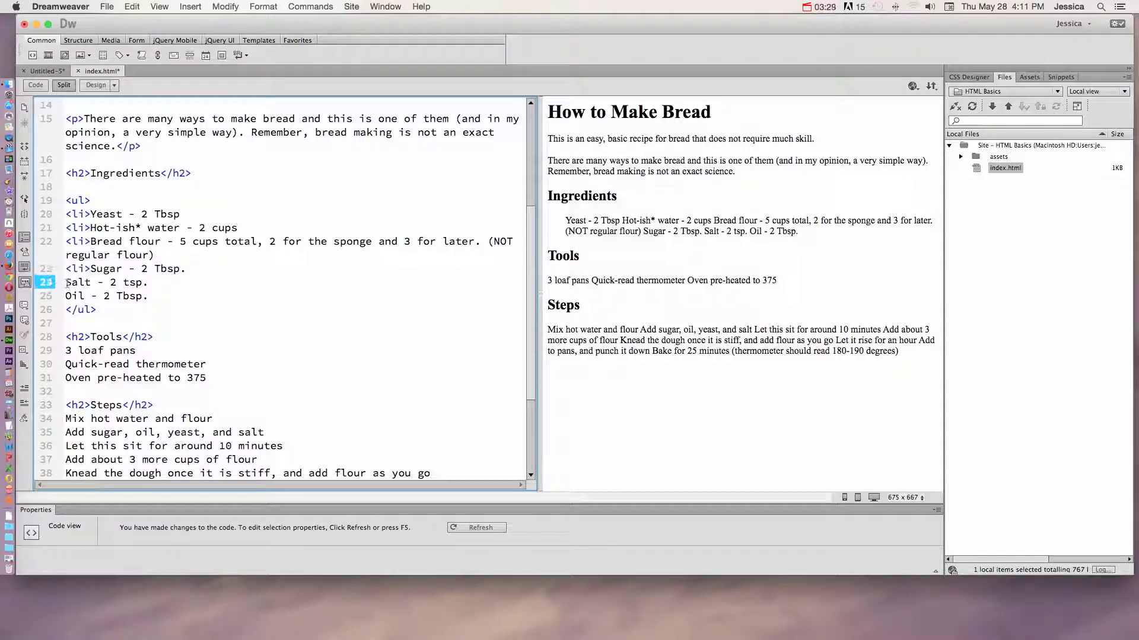
pyautogui.press('super+v')
pyautogui.click(67, 297)
pyautogui.press('super+v')
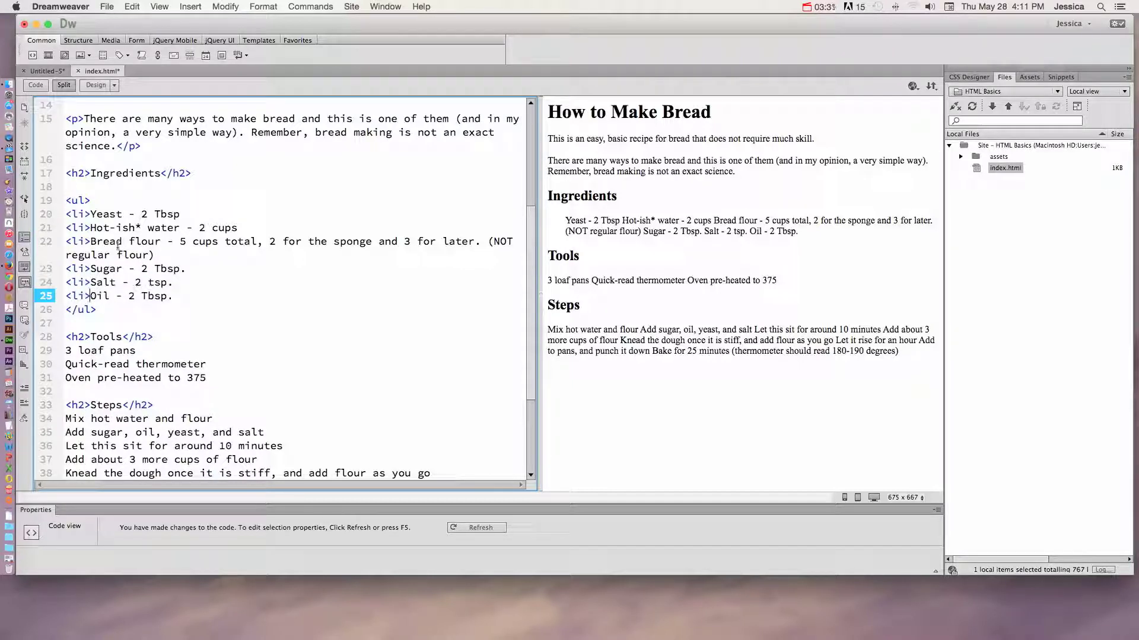
# - End each ingredient line with </li> and refresh the preview to show bullets
pyautogui.click(181, 215)
pyautogui.write('<li>')
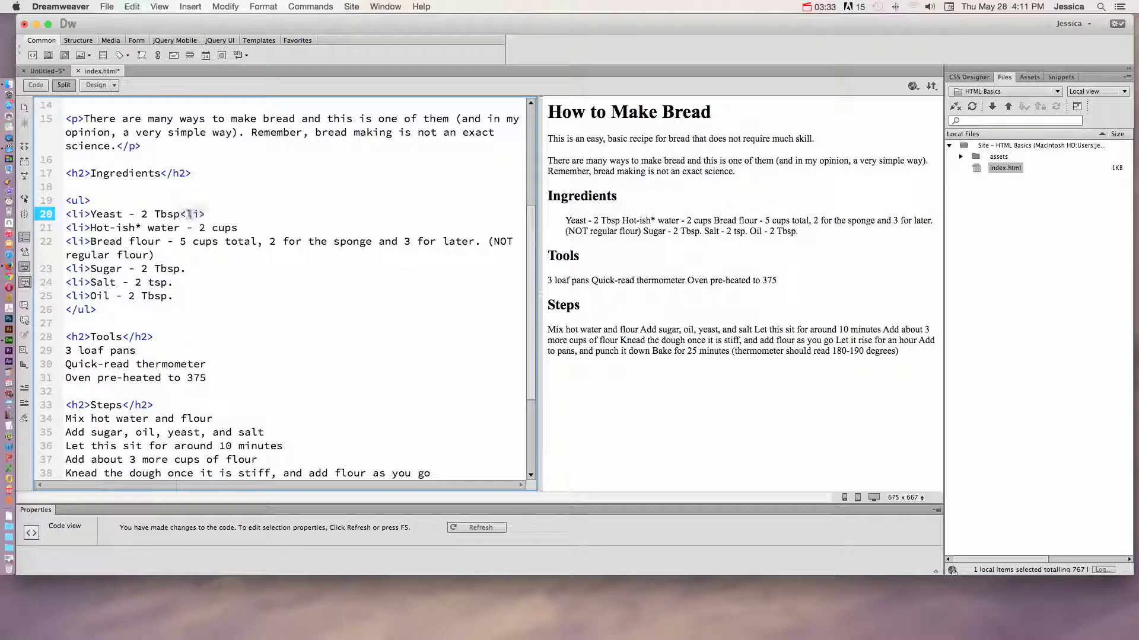
pyautogui.press('BackSpace')
pyautogui.press('BackSpace')
pyautogui.press('BackSpace')
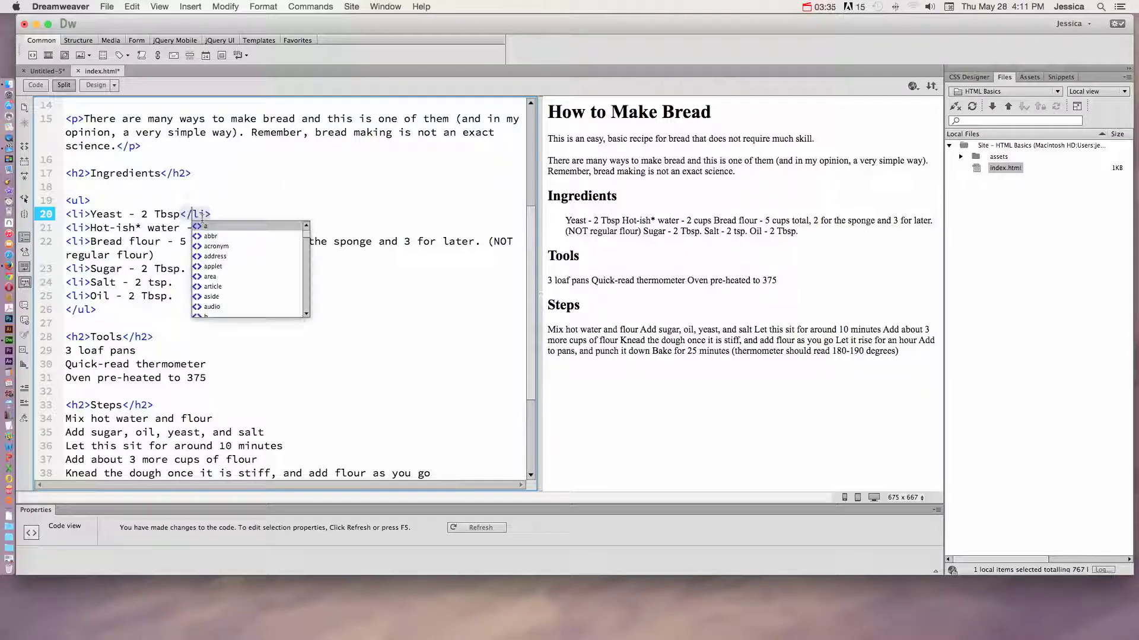
pyautogui.write('/')
pyautogui.doubleClick(195, 215)
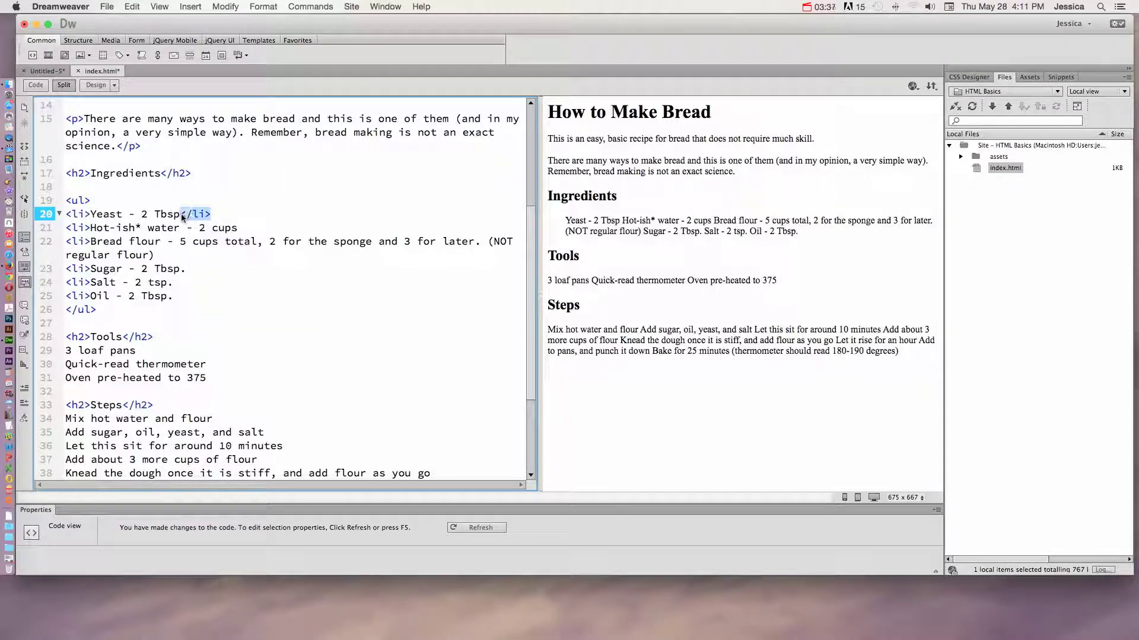
pyautogui.click(242, 228)
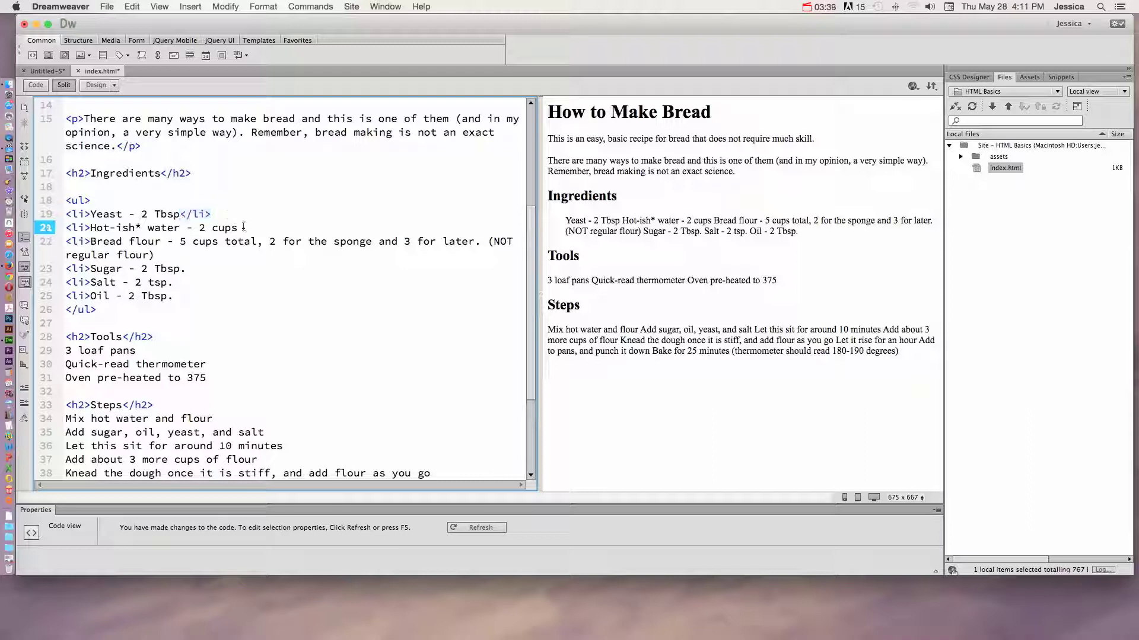
pyautogui.write('</li>')
pyautogui.click(160, 255)
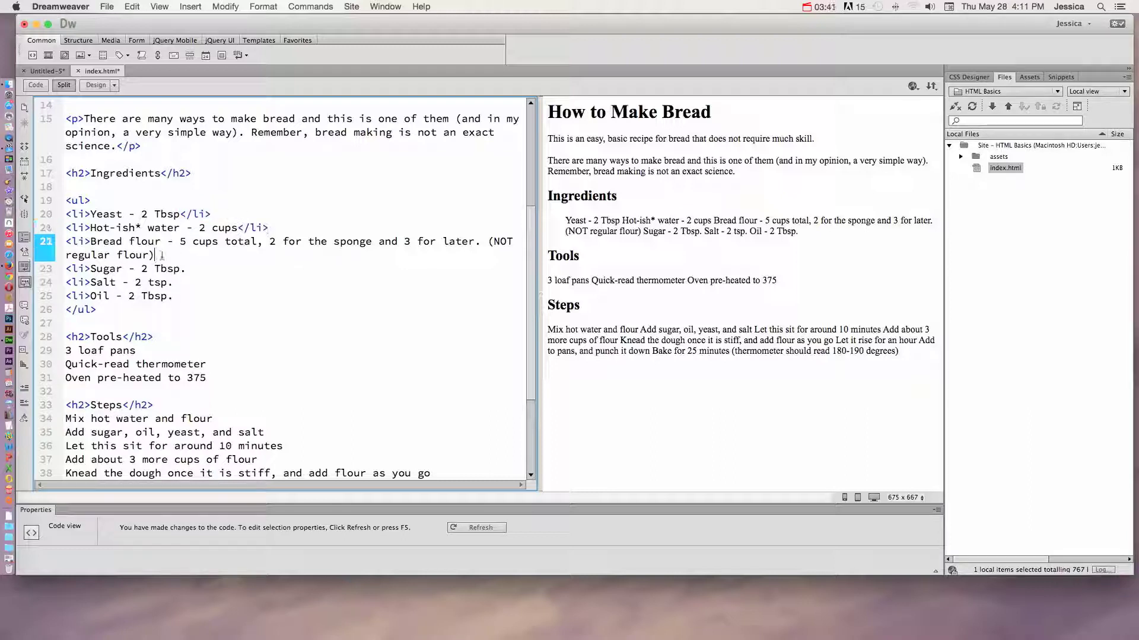
pyautogui.write('</li>')
pyautogui.click(185, 269)
pyautogui.write('</li>')
pyautogui.click(187, 282)
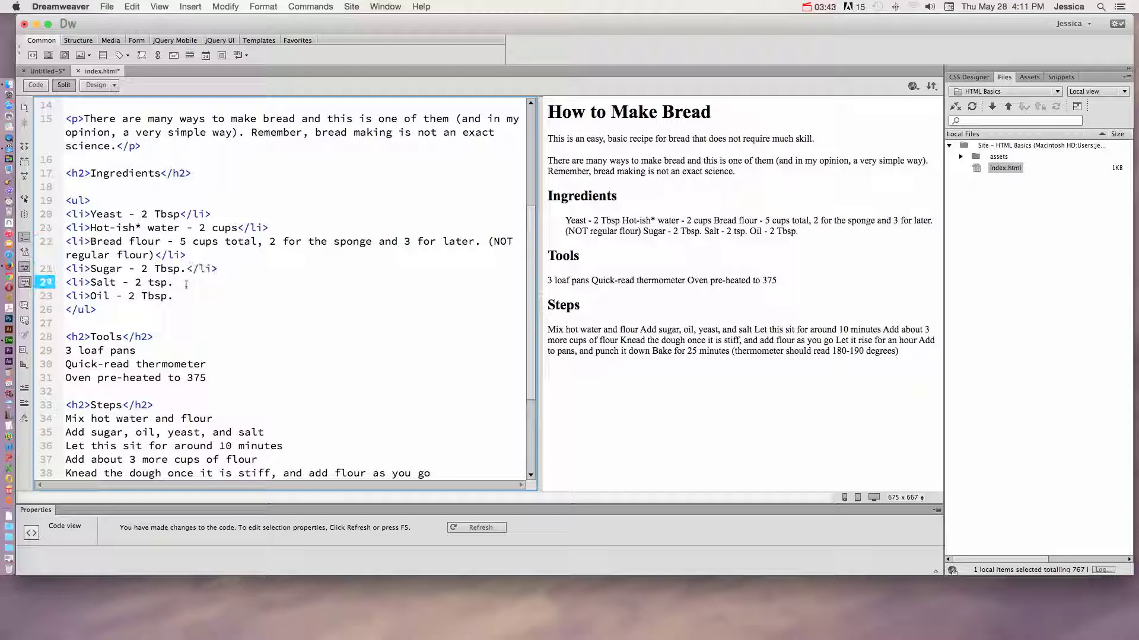
pyautogui.write('</li>')
pyautogui.click(182, 297)
pyautogui.write('</li>')
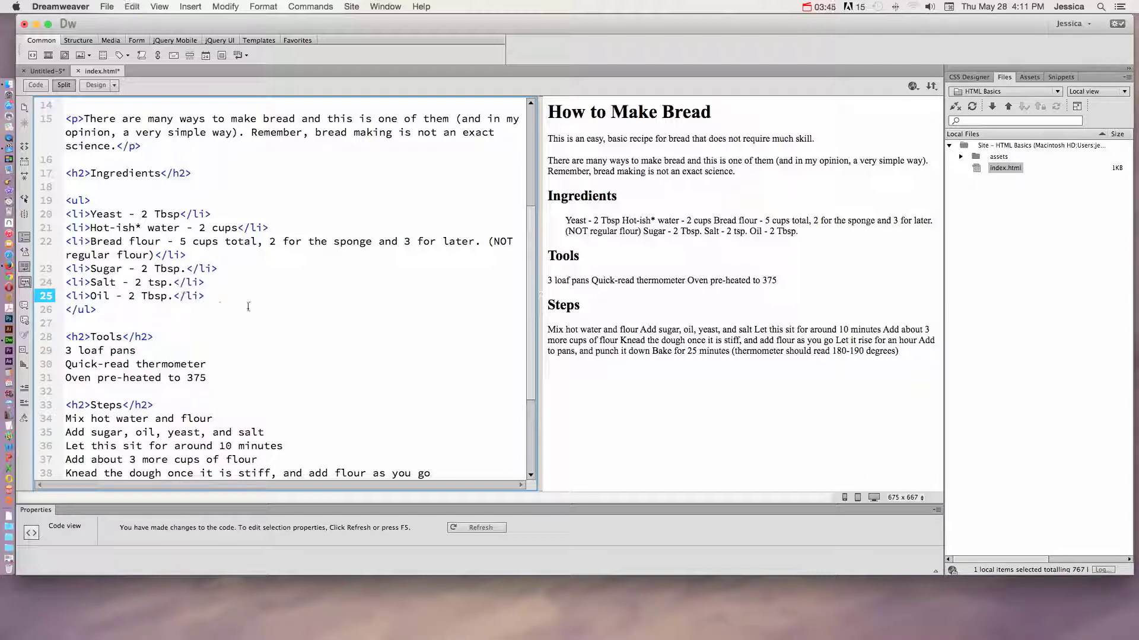
pyautogui.click(650, 310)
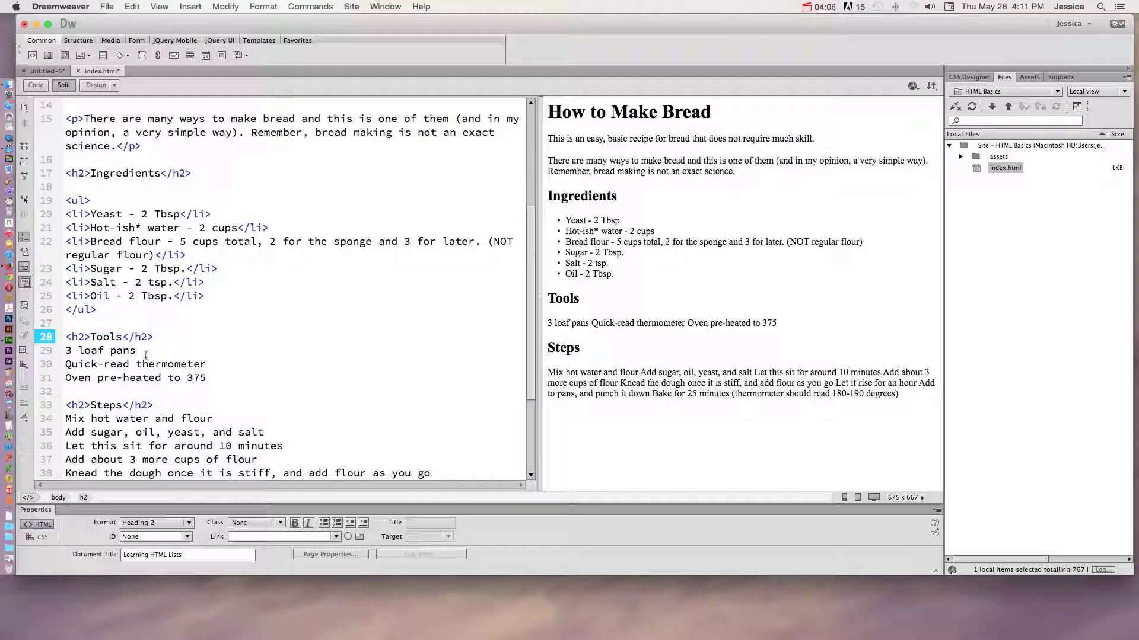
# - Add lines above and below the three Tools lines for the <ul> wrapper
pyautogui.click(68, 349)
pyautogui.press('Return')
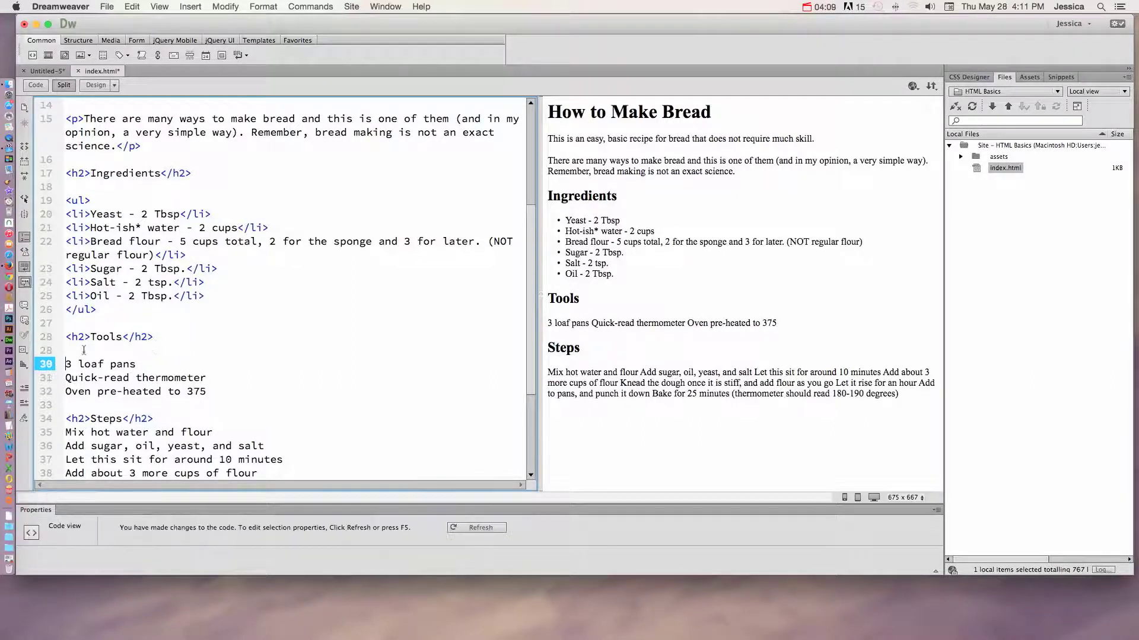
pyautogui.press('Up')
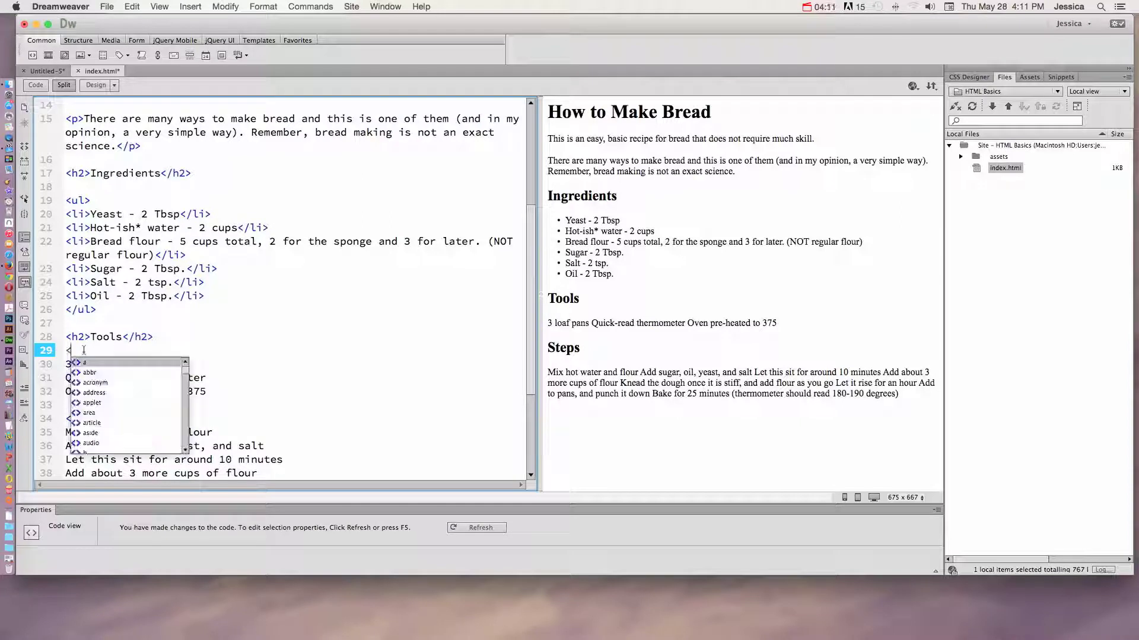
pyautogui.write('<ul>')
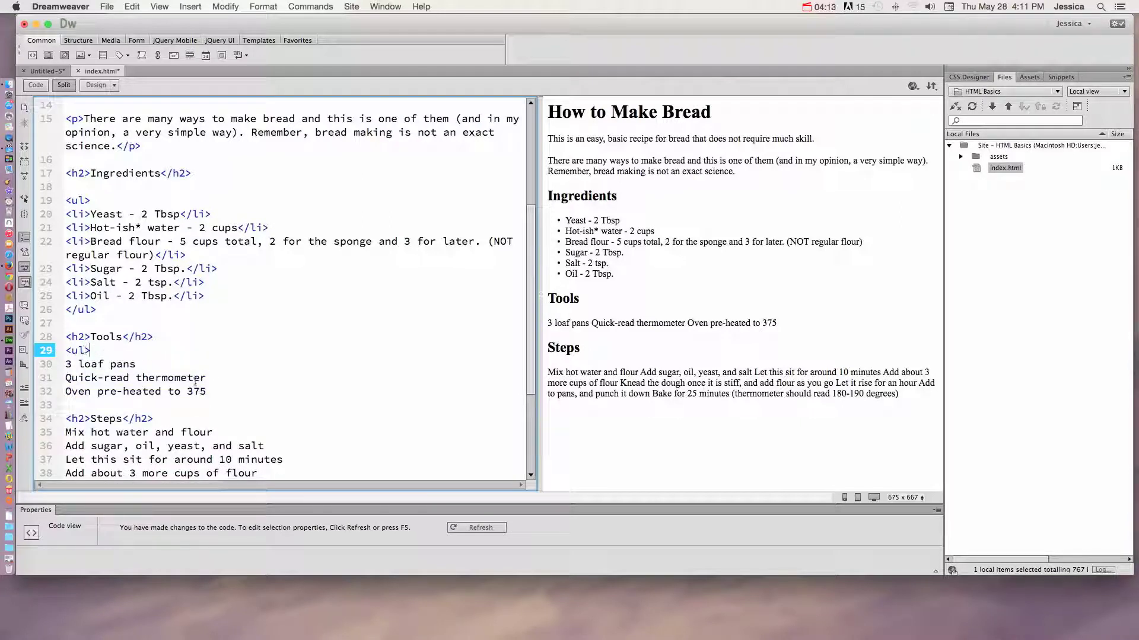
pyautogui.click(212, 391)
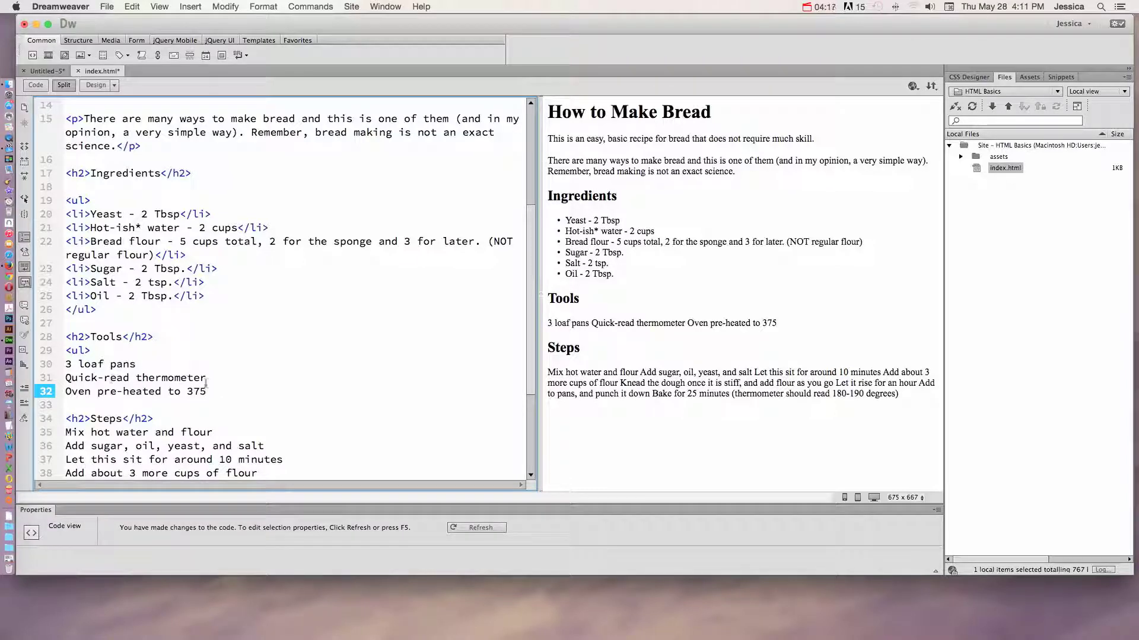
pyautogui.press('Return')
pyautogui.write('</ul>')
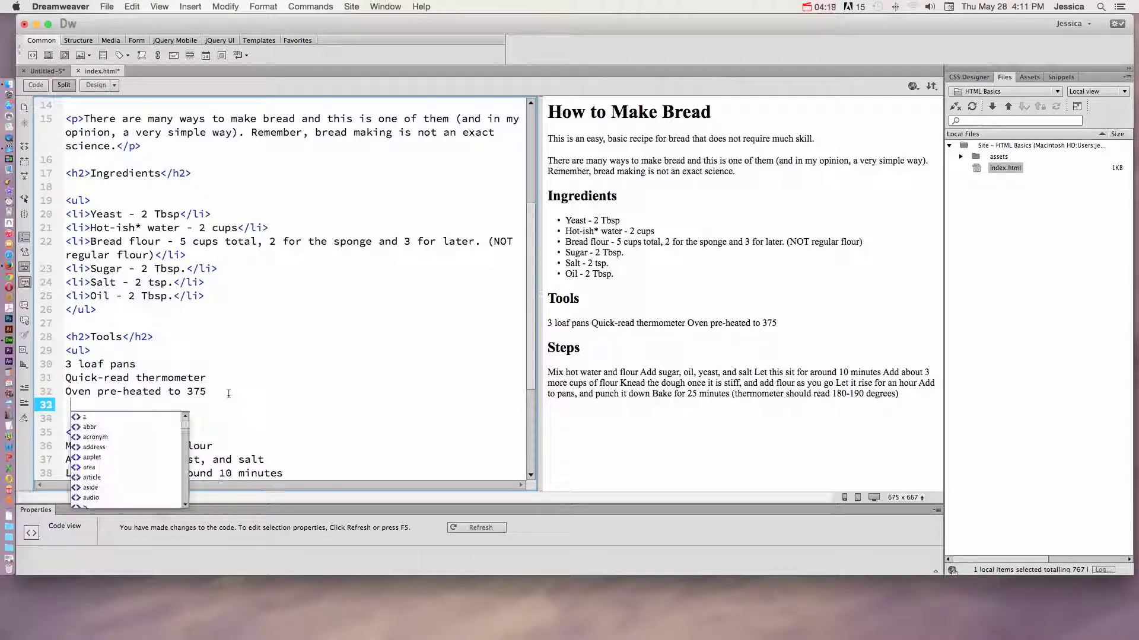
# - Start 3 loaf pans, the thermometer line and the oven line with <li>
pyautogui.click(66, 364)
pyautogui.write('<li>')
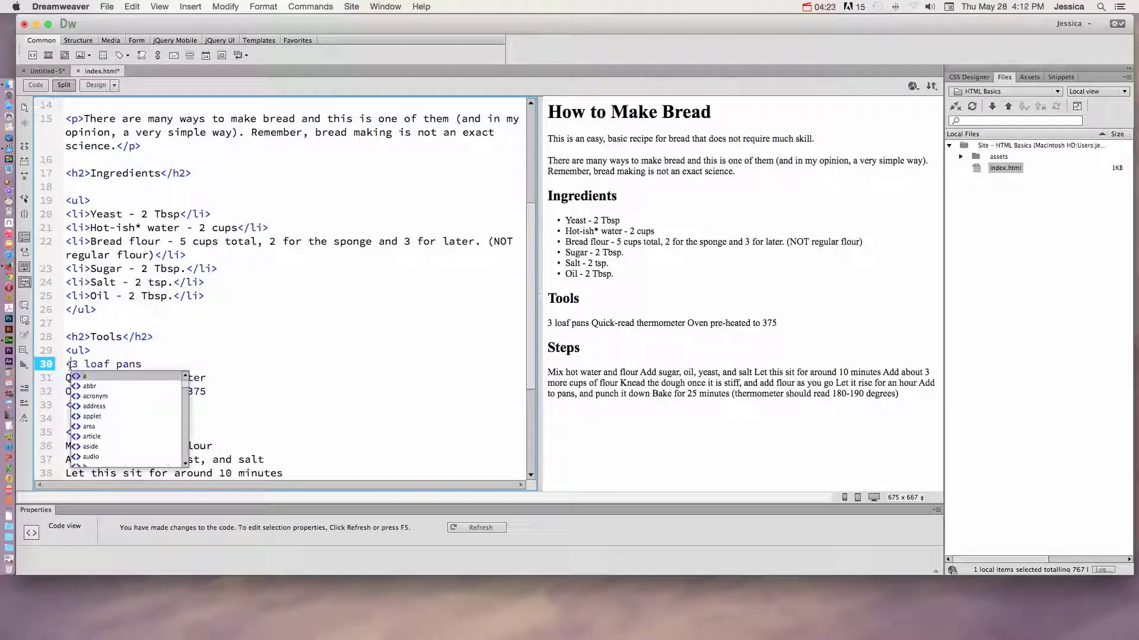
pyautogui.write('li>')
pyautogui.moveTo(90, 364); pyautogui.dragTo(65, 363)
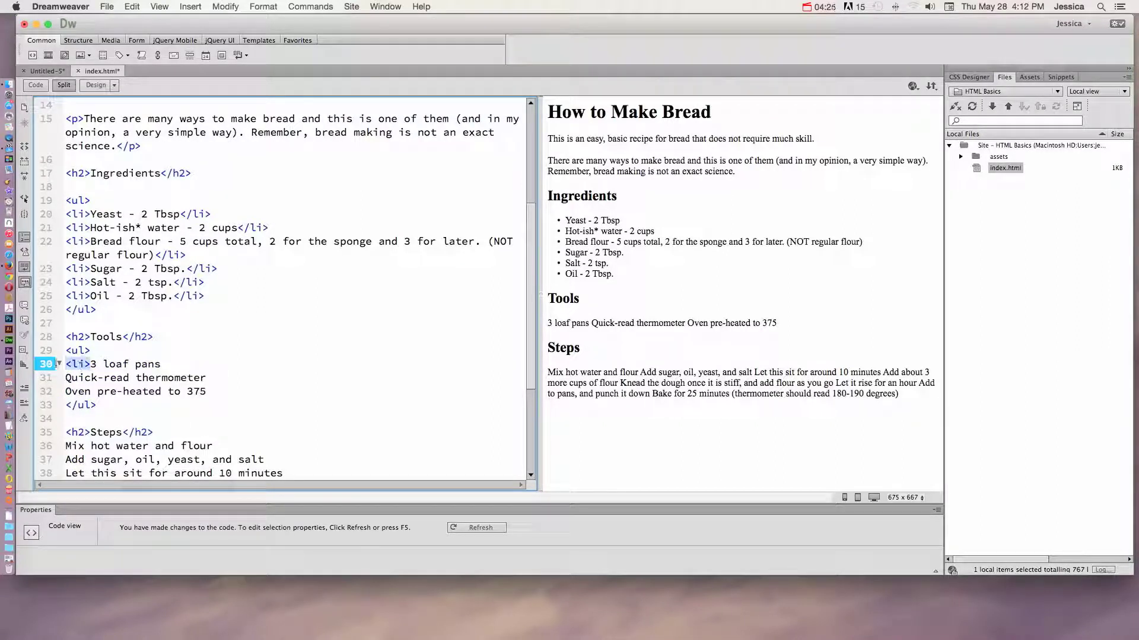
pyautogui.press('super+c')
pyautogui.click(66, 377)
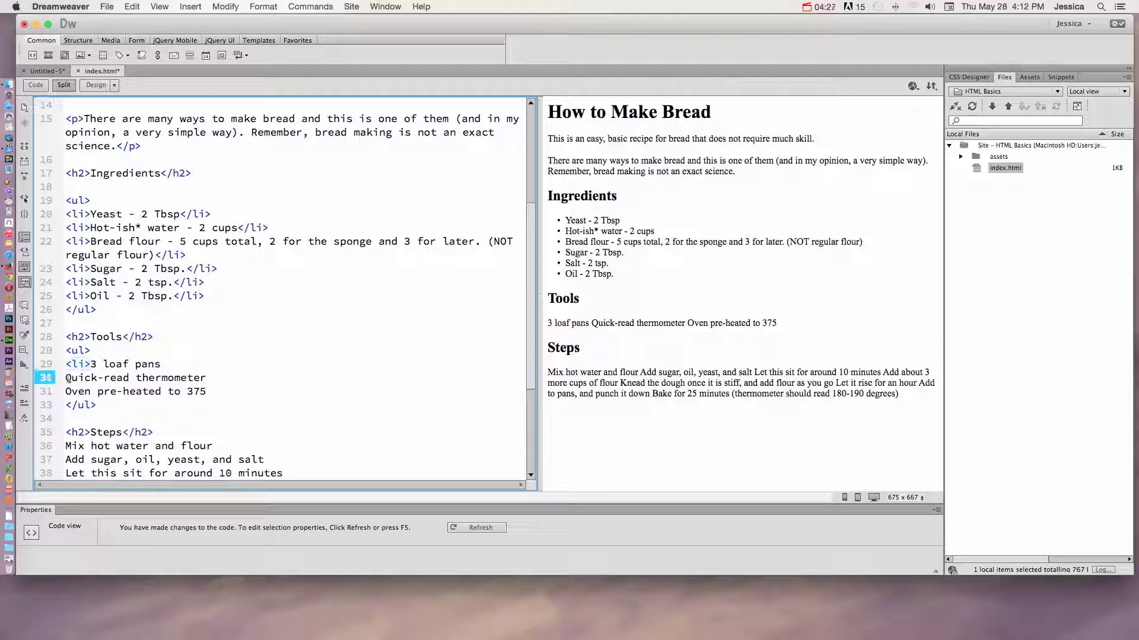
pyautogui.press('super+v')
pyautogui.click(66, 392)
pyautogui.press('super+v')
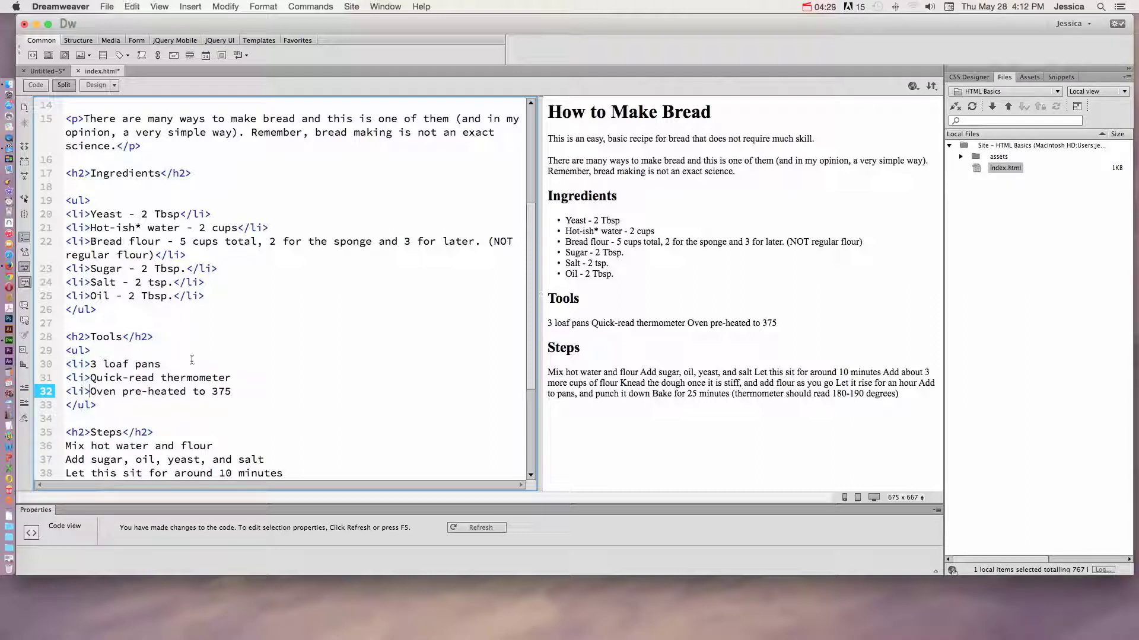
# - Close all three tool lines with </li> and refresh the preview
pyautogui.click(177, 363)
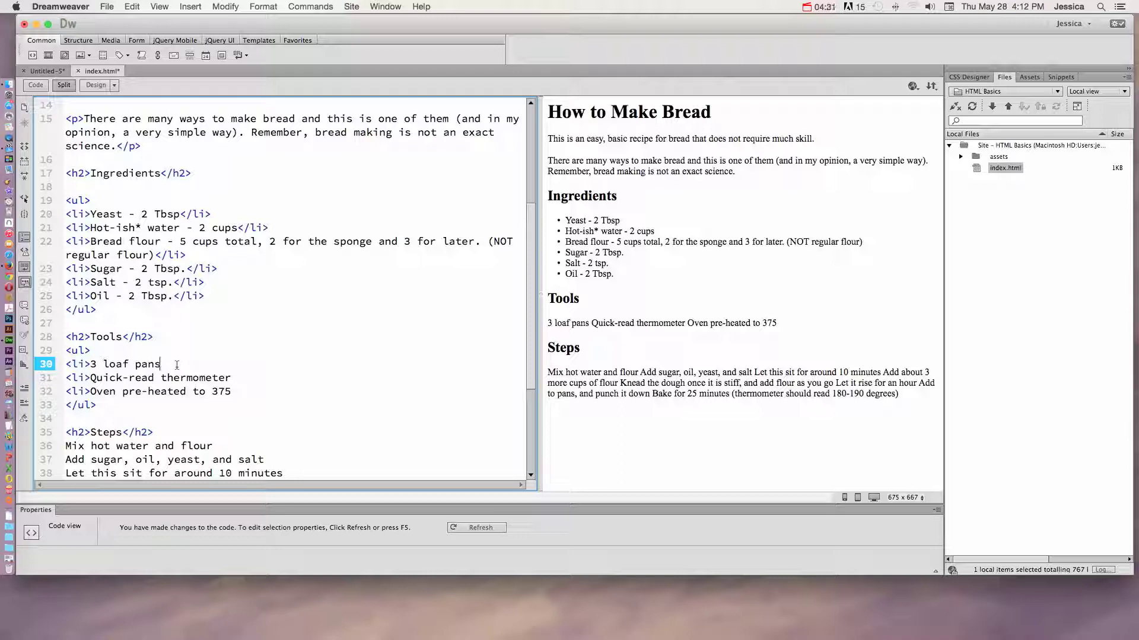
pyautogui.write('</li>')
pyautogui.moveTo(192, 364); pyautogui.dragTo(161, 364)
pyautogui.press('super+c')
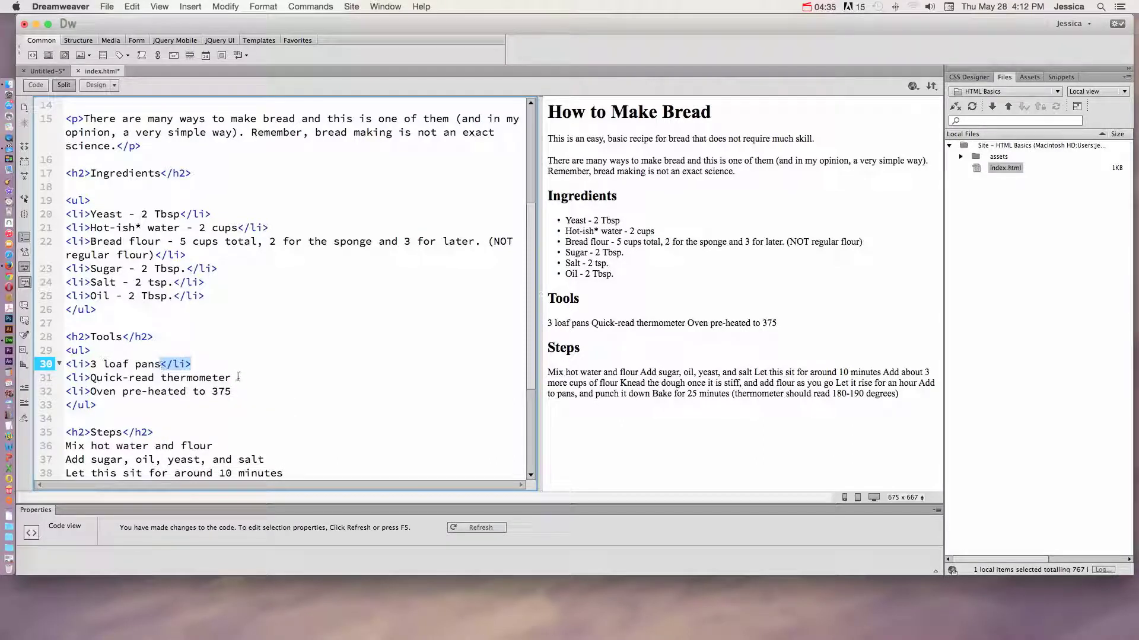
pyautogui.click(233, 377)
pyautogui.press('super+v')
pyautogui.click(242, 392)
pyautogui.press('super+v')
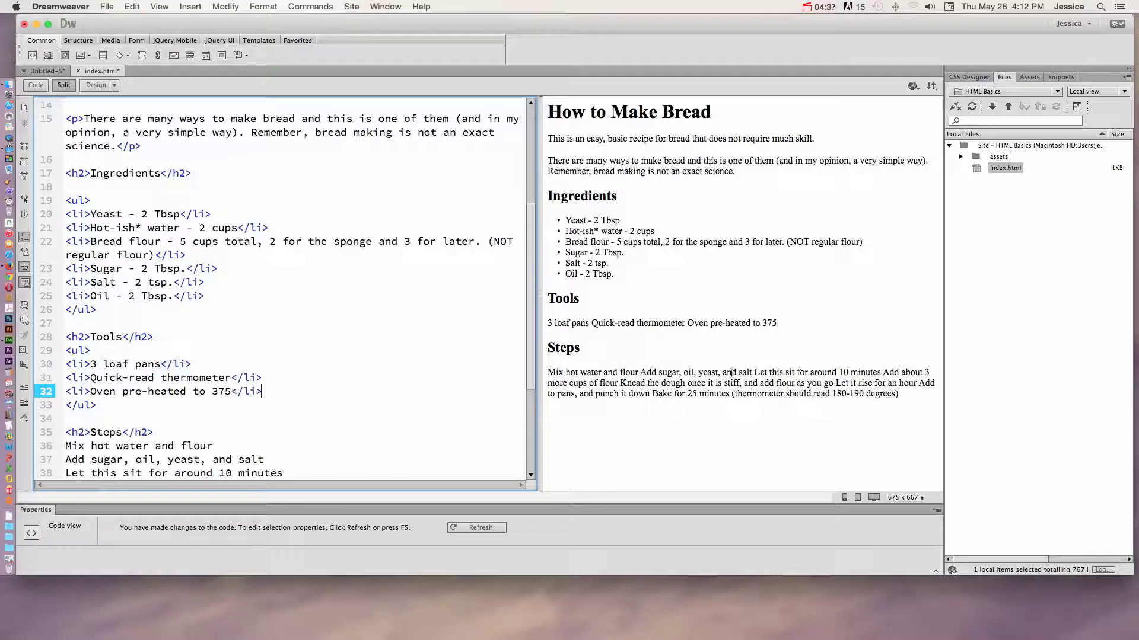
pyautogui.click(720, 374)
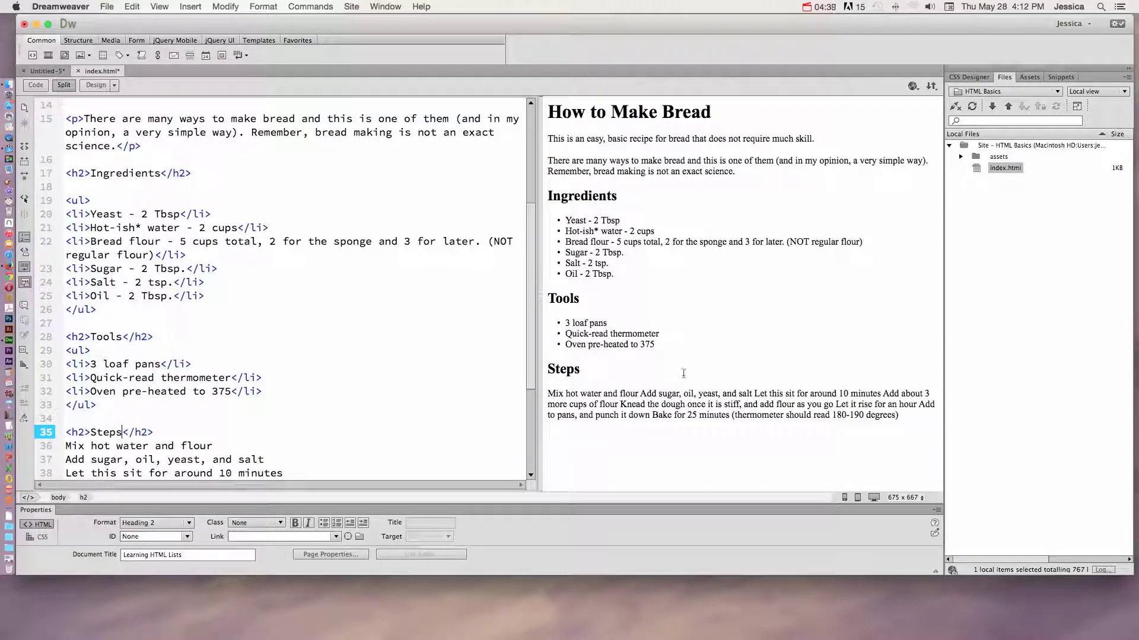
pyautogui.scroll(-5, 248, 381)
pyautogui.scroll(-2, 248, 381)
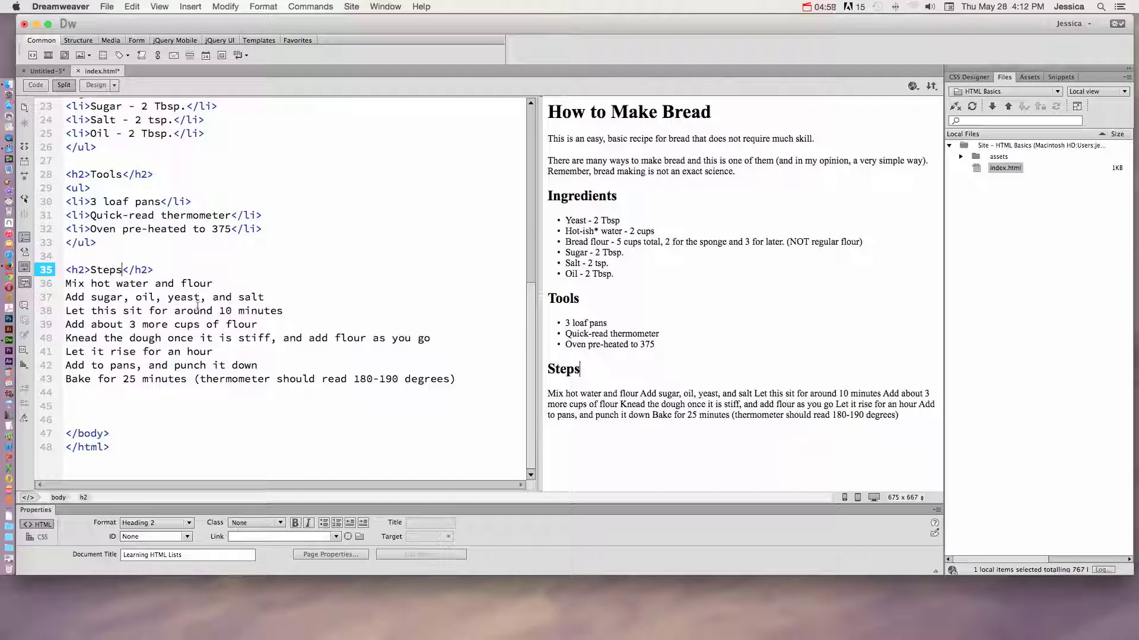
# - Insert <ol> under <h2>Steps</h2> and </ol> after the last step line
pyautogui.click(159, 270)
pyautogui.press('Return')
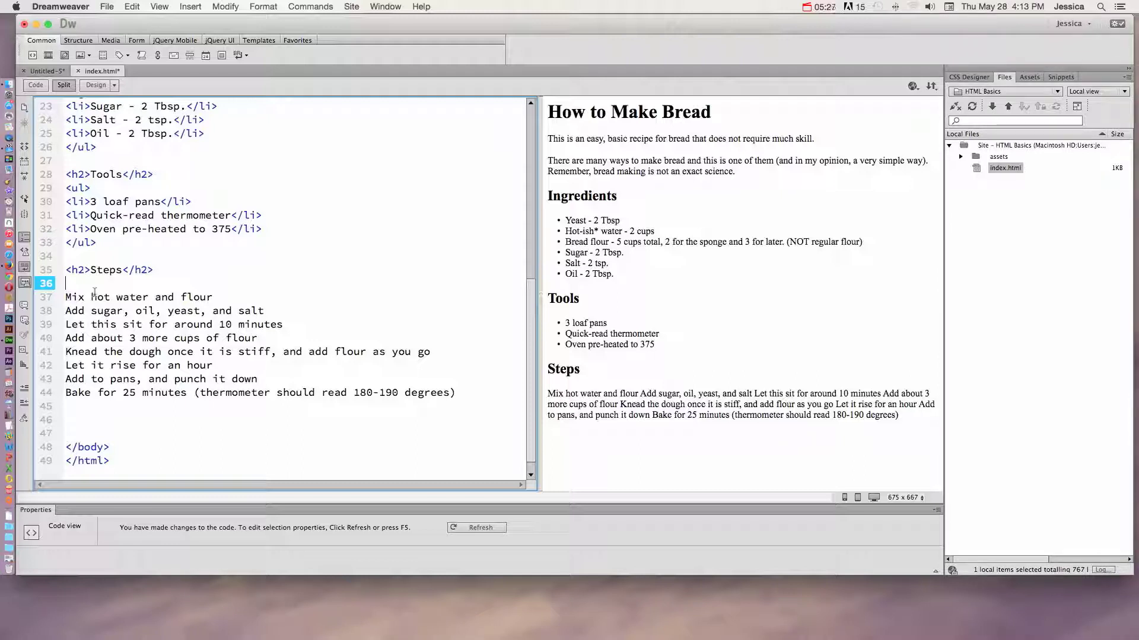
pyautogui.write('<')
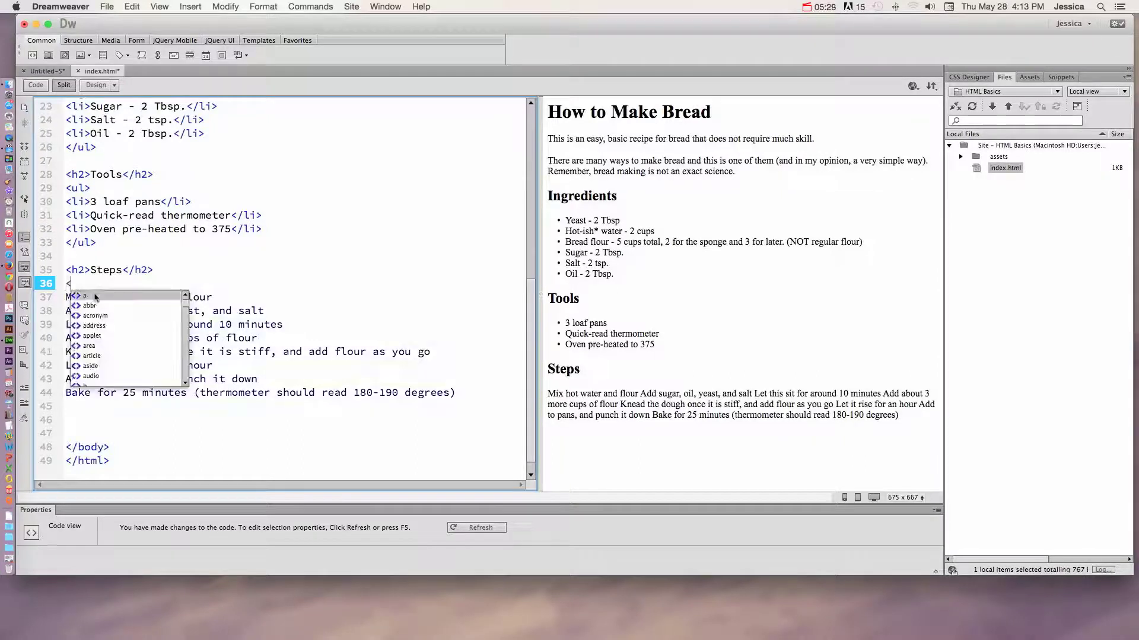
pyautogui.write('ol>')
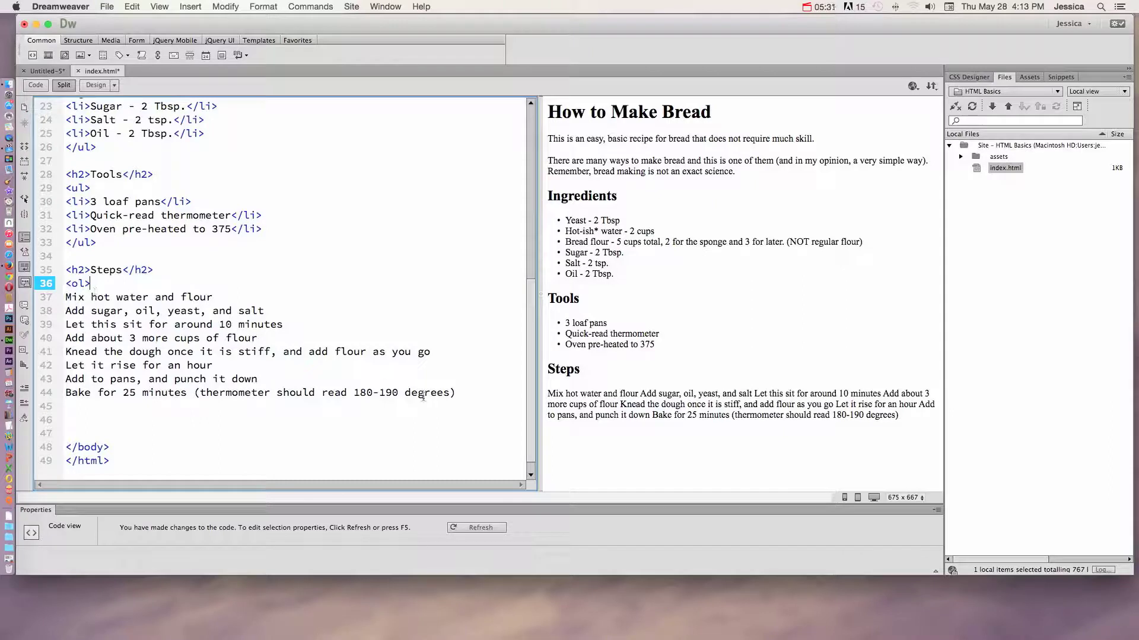
pyautogui.click(462, 394)
pyautogui.press('Return')
pyautogui.write('</ol>')
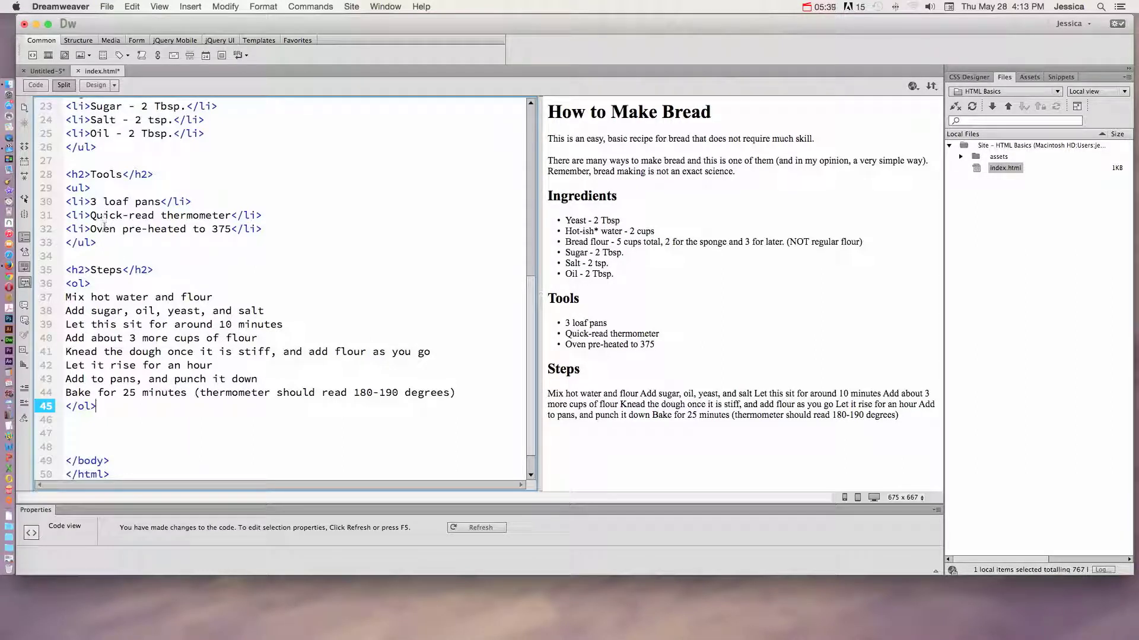
pyautogui.moveTo(90, 202); pyautogui.dragTo(62, 205)
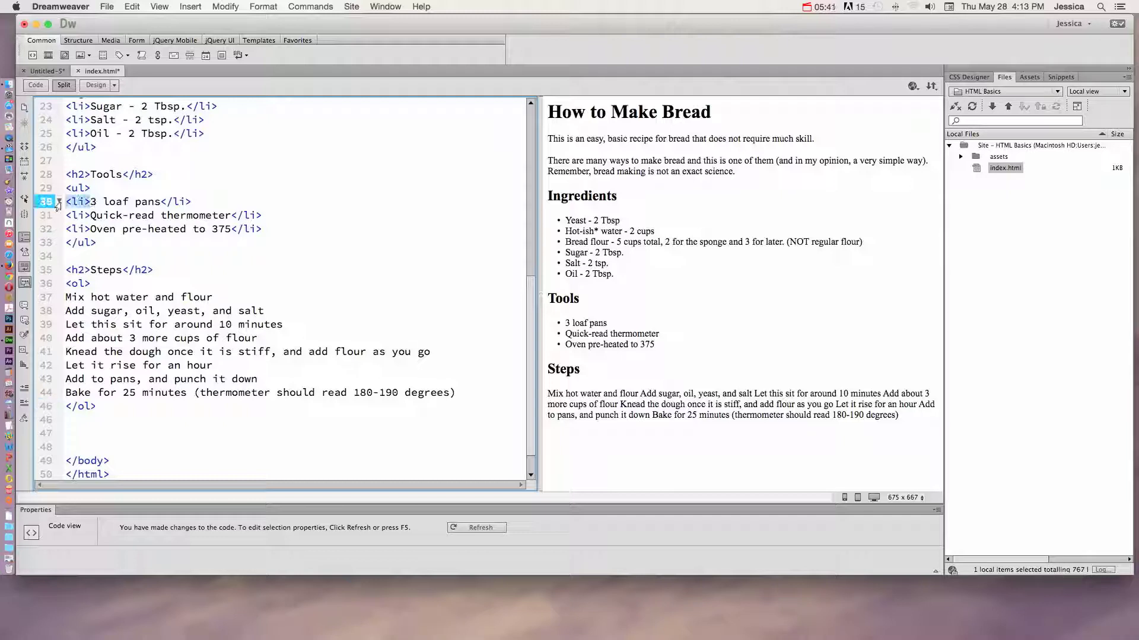
# - Paste <li> at the start of all eight step lines
pyautogui.press('super+c')
pyautogui.click(66, 297)
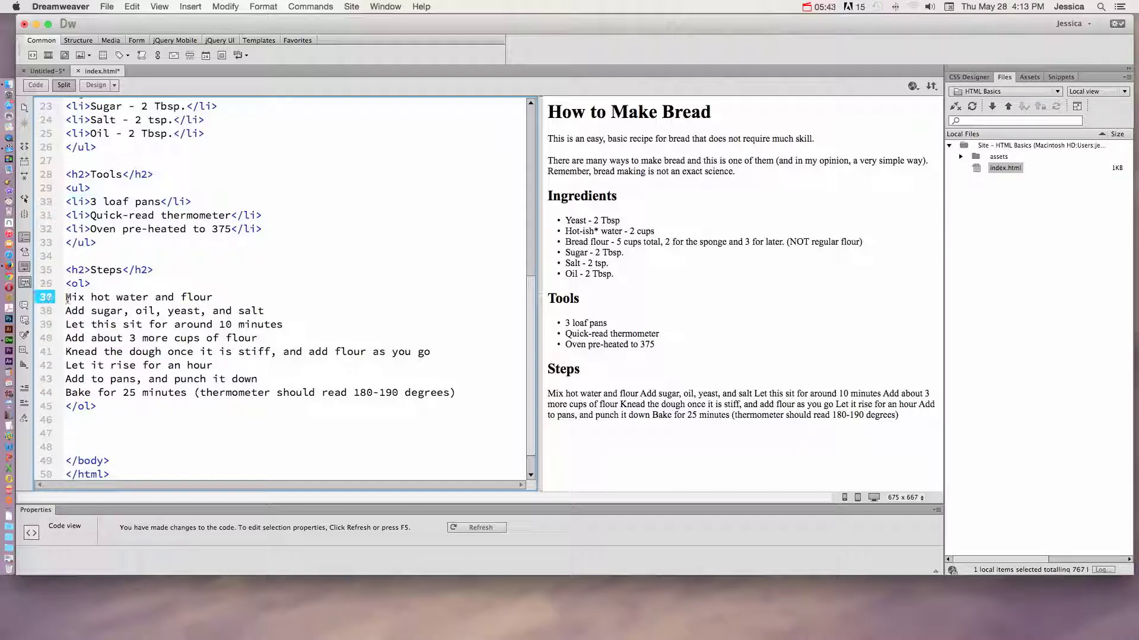
pyautogui.press('super+v')
pyautogui.click(66, 310)
pyautogui.press('super+v')
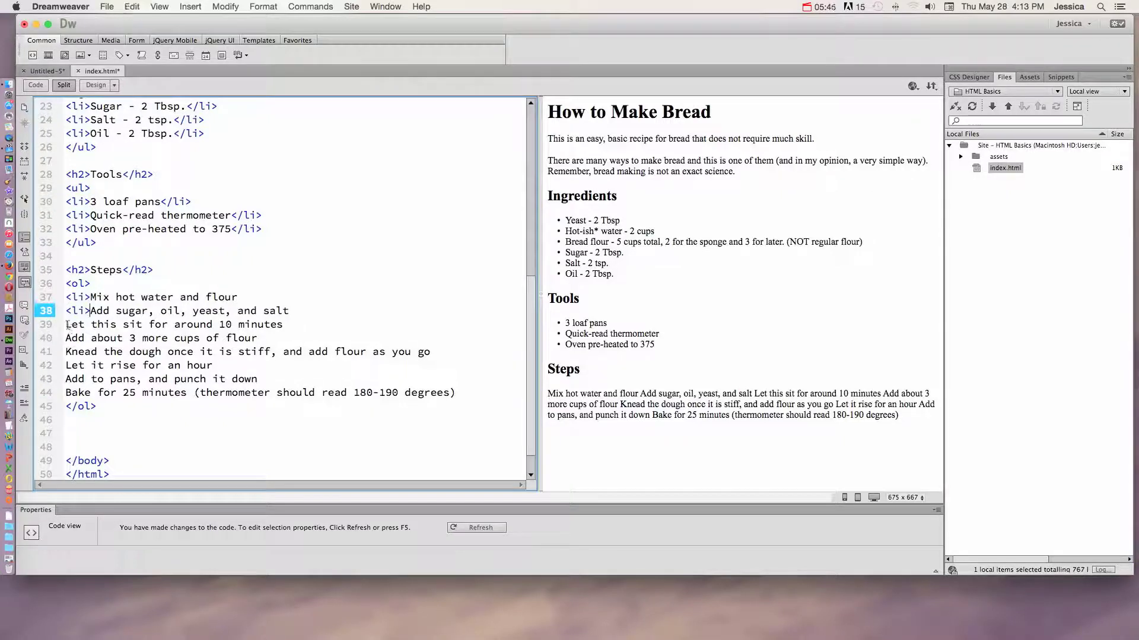
pyautogui.press('Down')
pyautogui.press('super+v')
pyautogui.press('Down')
pyautogui.press('super+v')
pyautogui.press('Down')
pyautogui.press('super+v')
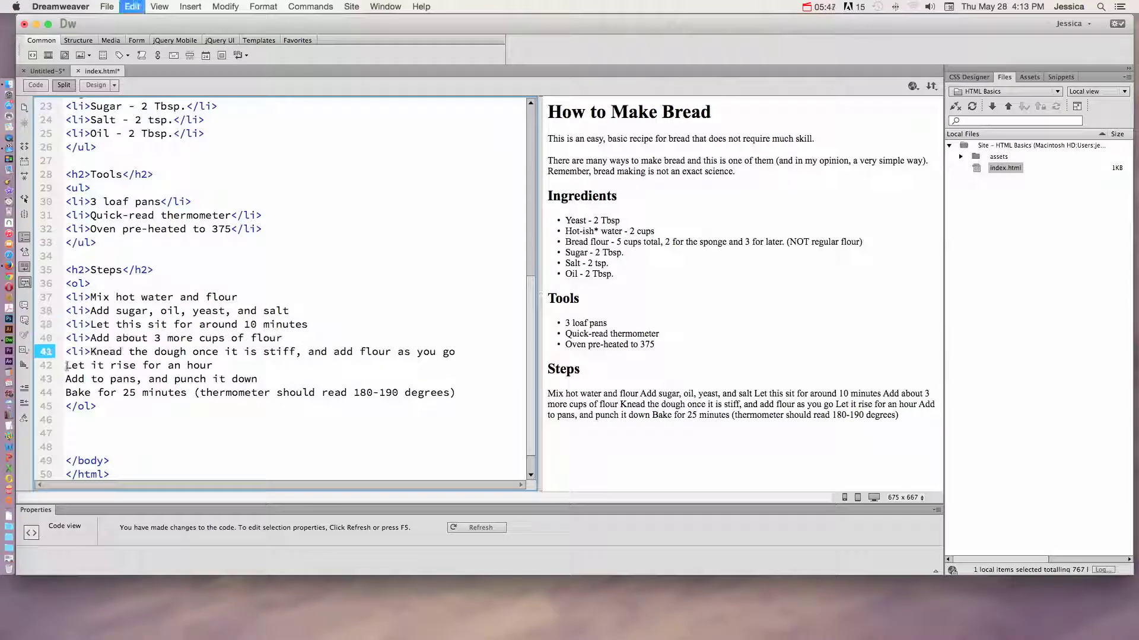
pyautogui.press('Down')
pyautogui.press('super+v')
pyautogui.press('Down')
pyautogui.press('super+v')
pyautogui.press('Down')
pyautogui.press('super+v')
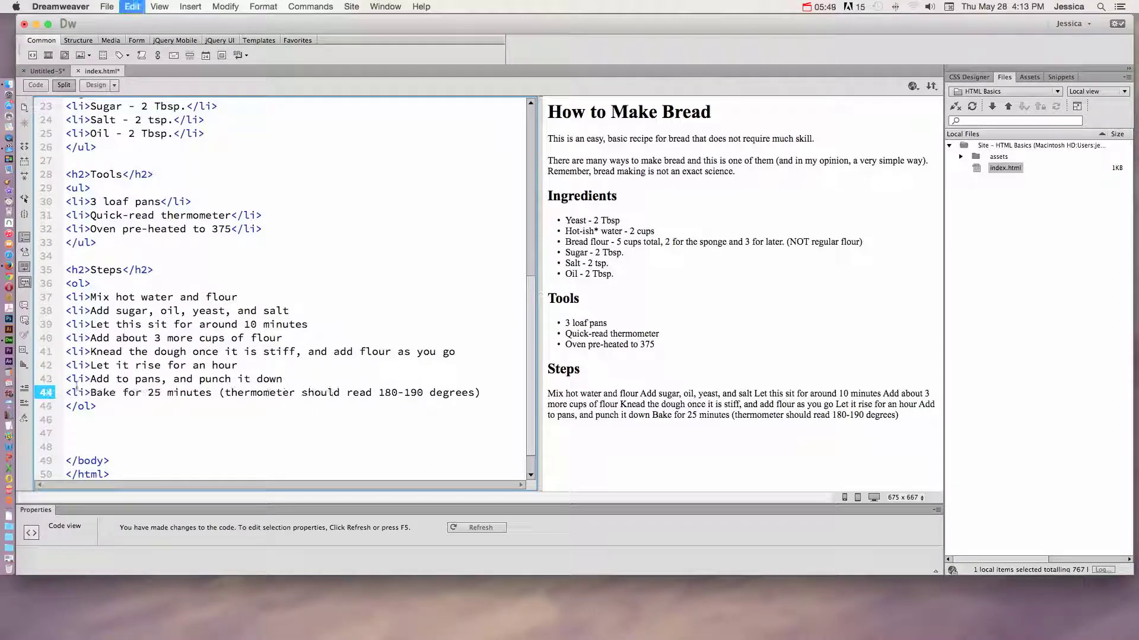
# - End each step line with </li> and refresh to show steps numbered 1–8
pyautogui.moveTo(262, 214); pyautogui.dragTo(231, 214)
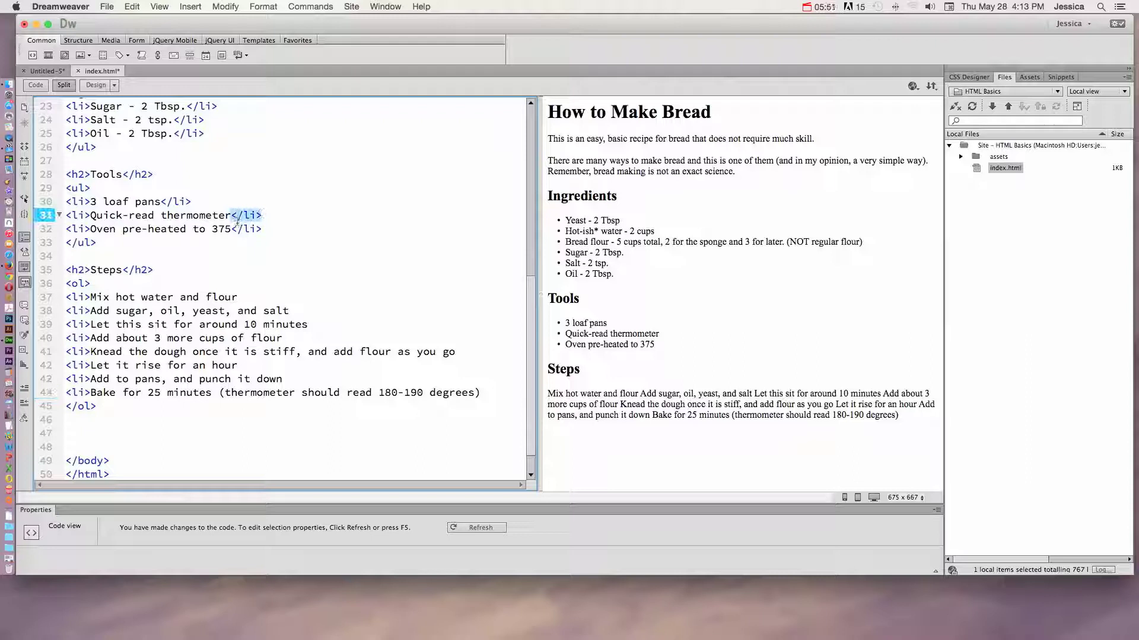
pyautogui.press('super+c')
pyautogui.click(245, 297)
pyautogui.press('super+v')
pyautogui.click(299, 309)
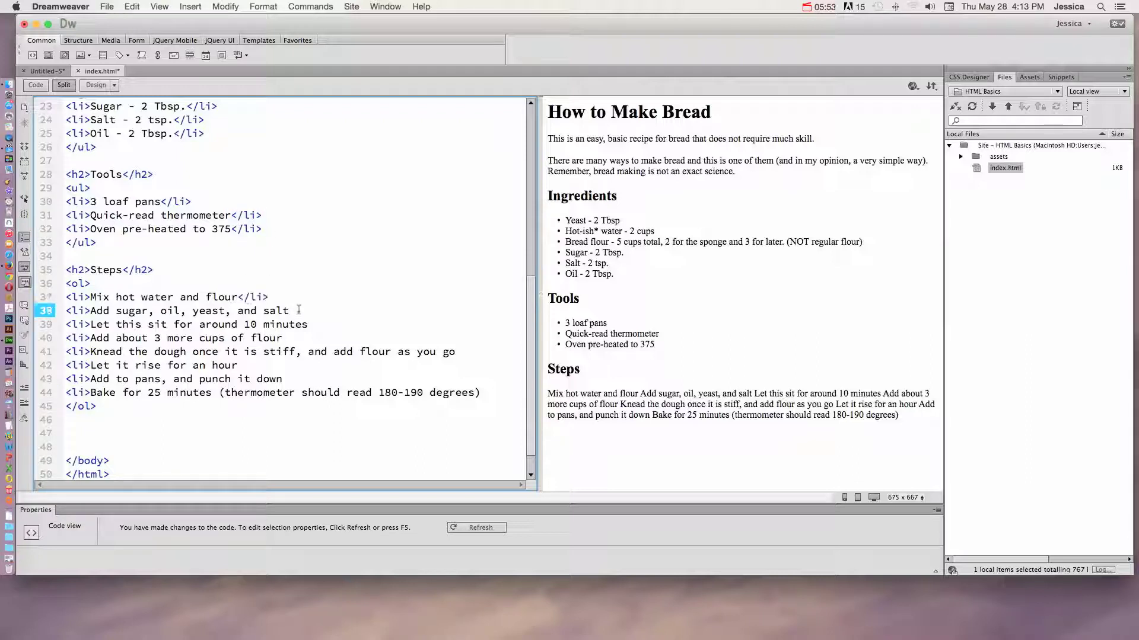
pyautogui.press('super+v')
pyautogui.click(321, 324)
pyautogui.press('super+v')
pyautogui.press('super+v')
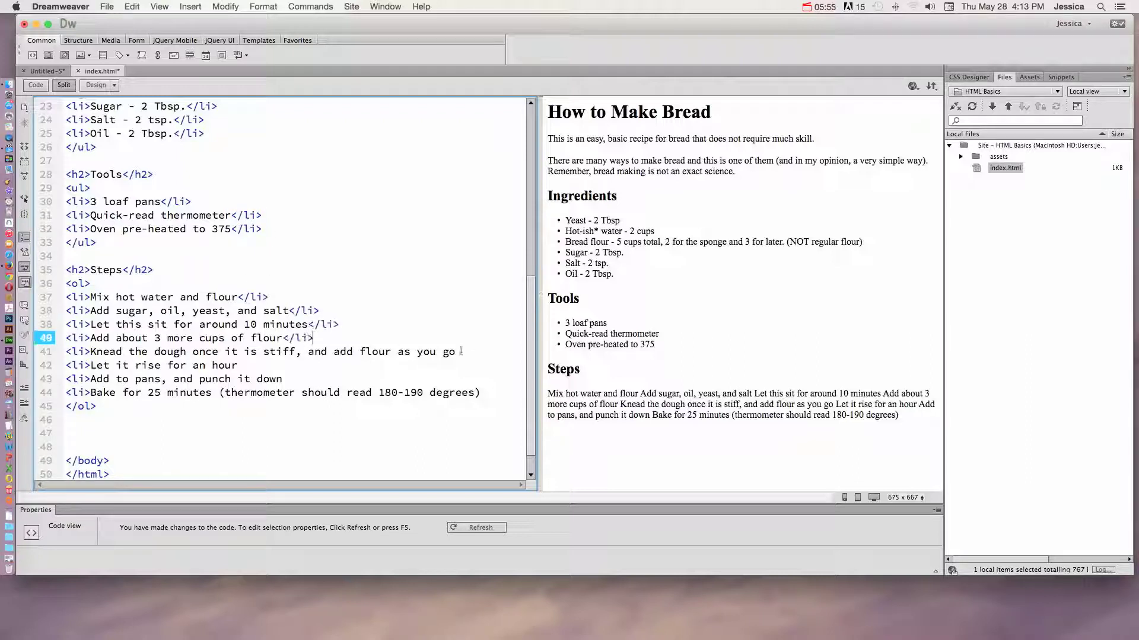
pyautogui.click(461, 351)
pyautogui.press('super+v')
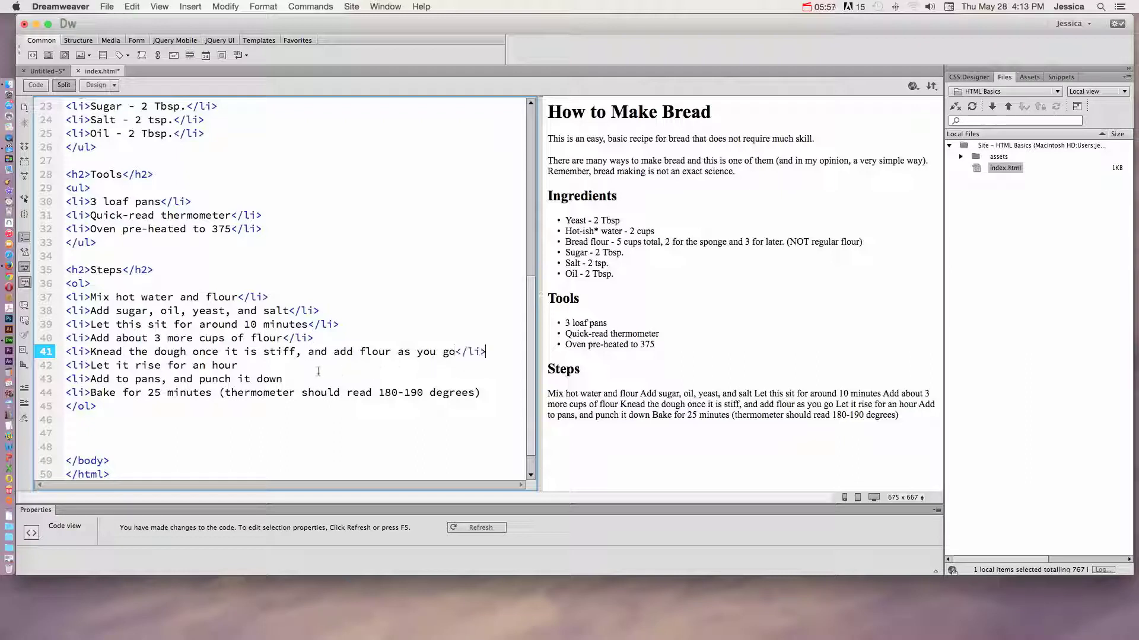
pyautogui.click(280, 365)
pyautogui.press('super+v')
pyautogui.press('super+v')
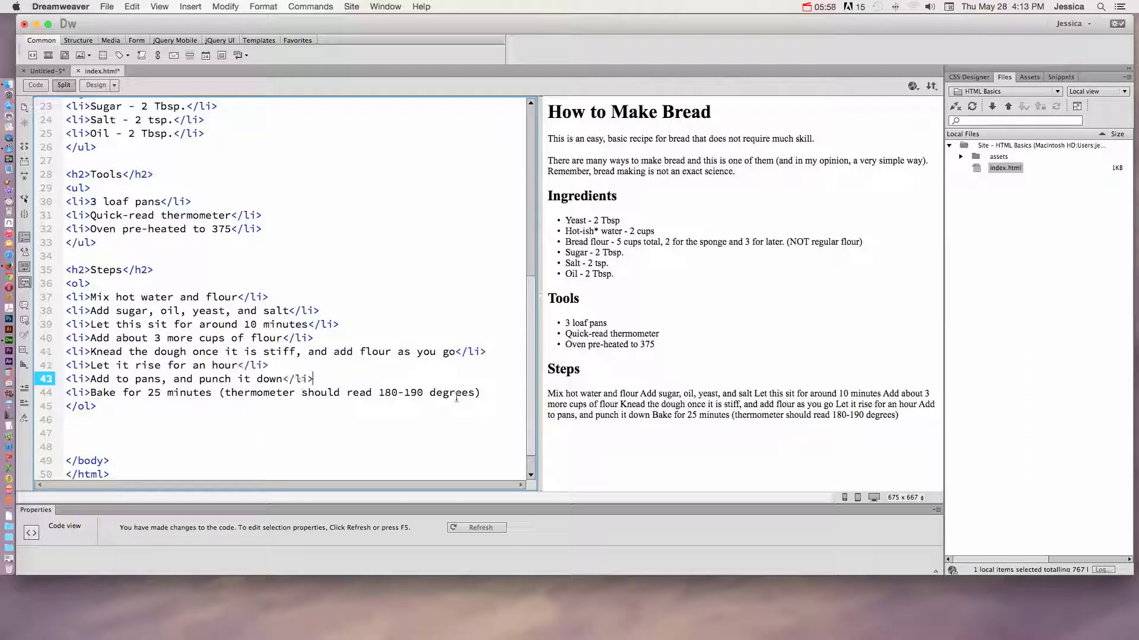
pyautogui.click(481, 392)
pyautogui.press('super+v')
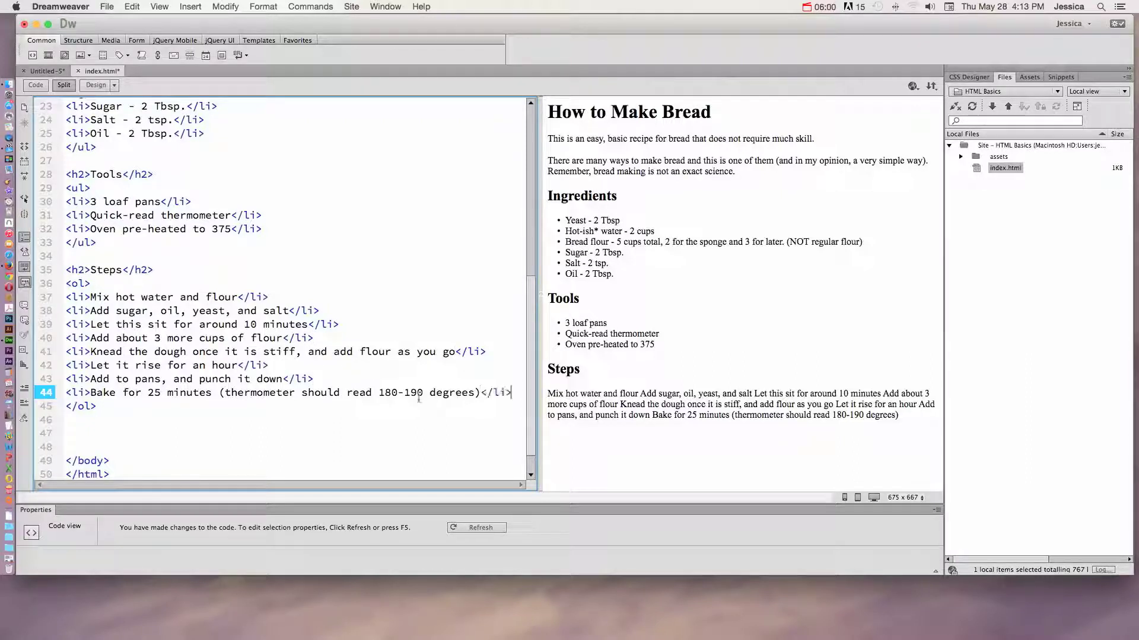
pyautogui.click(709, 348)
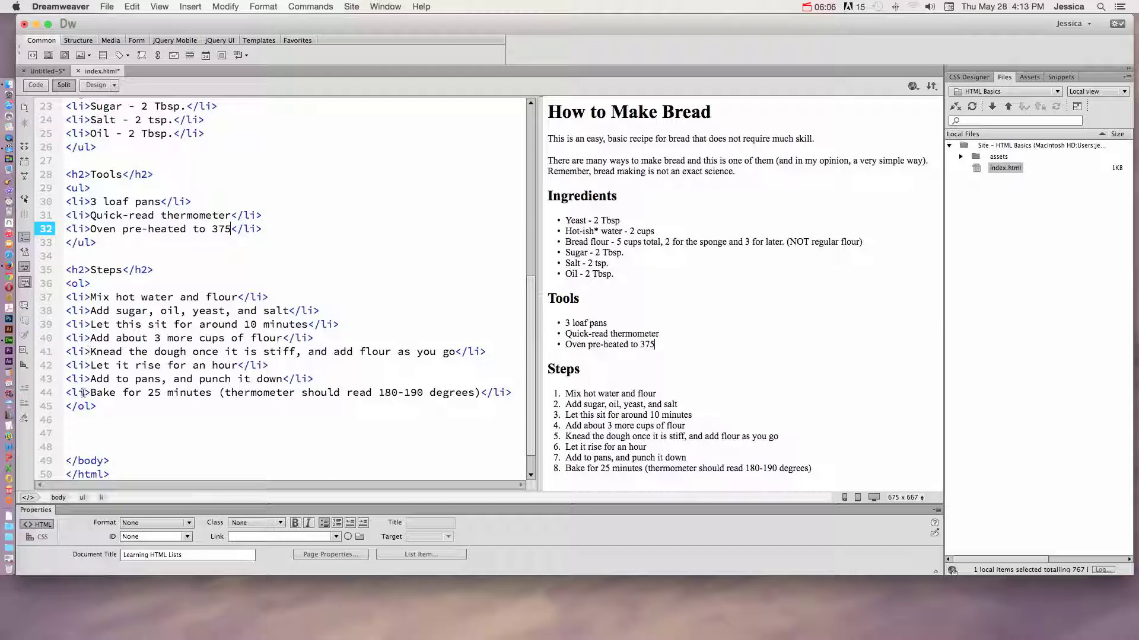
pyautogui.click(240, 339)
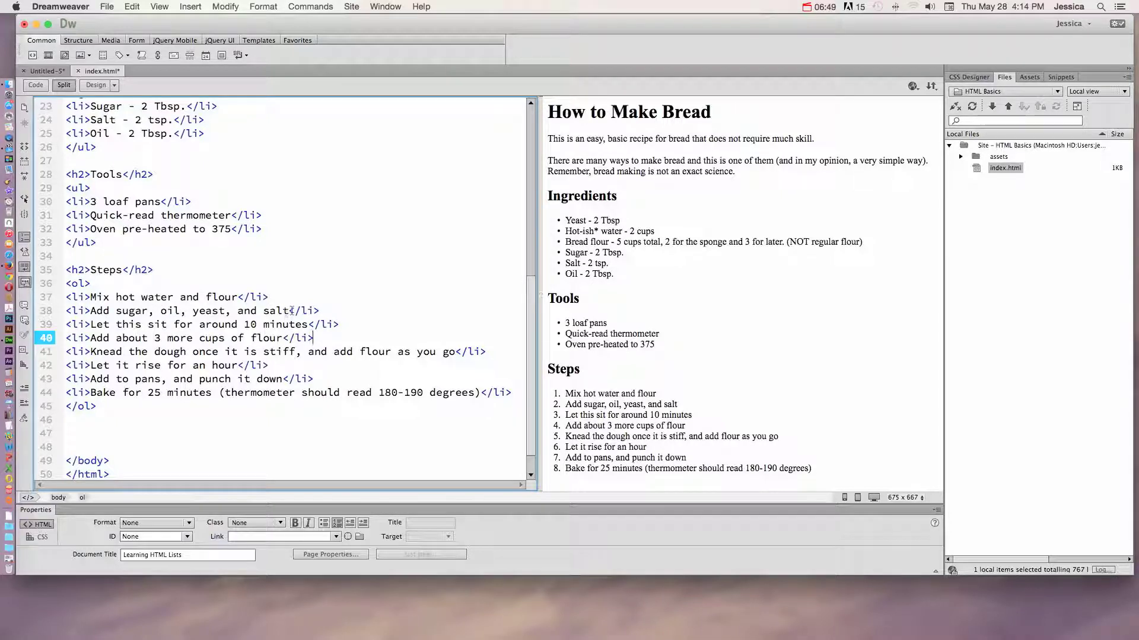
# - Move step 2's sugar, oil, yeast and salt text onto its own indented line
pyautogui.moveTo(291, 310); pyautogui.dragTo(142, 311)
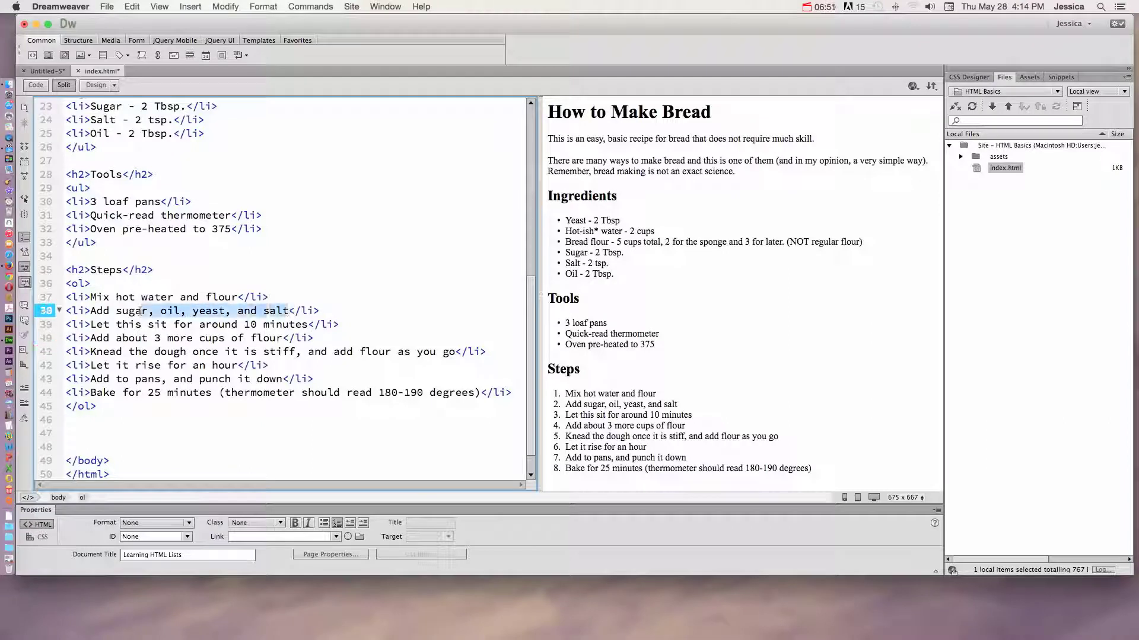
pyautogui.click(123, 311)
pyautogui.press('Return')
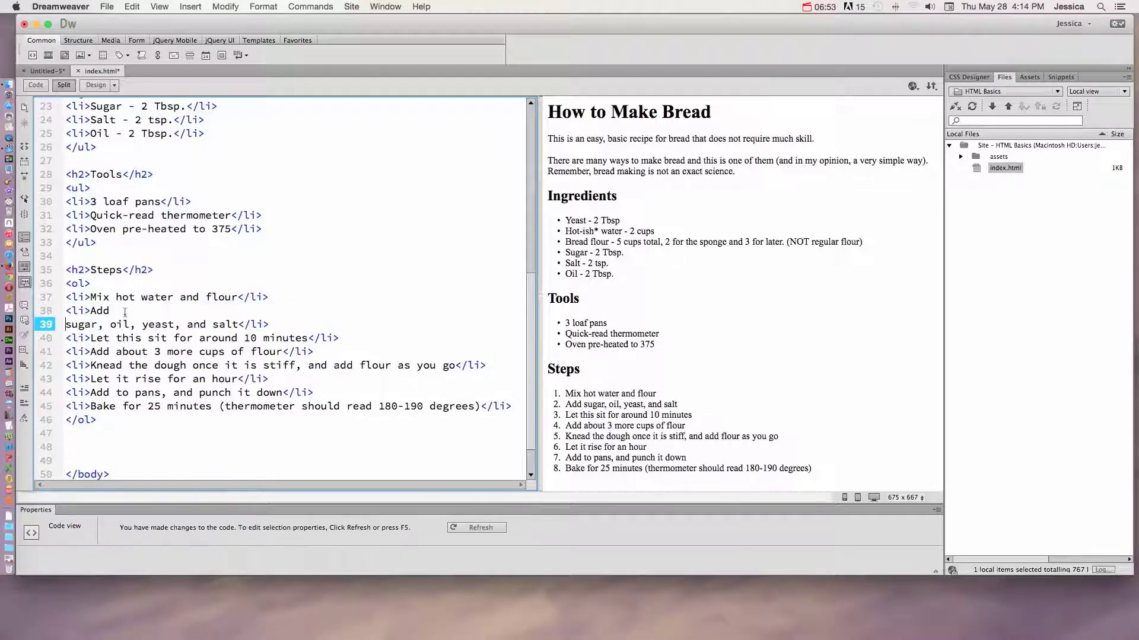
pyautogui.press('Tab')
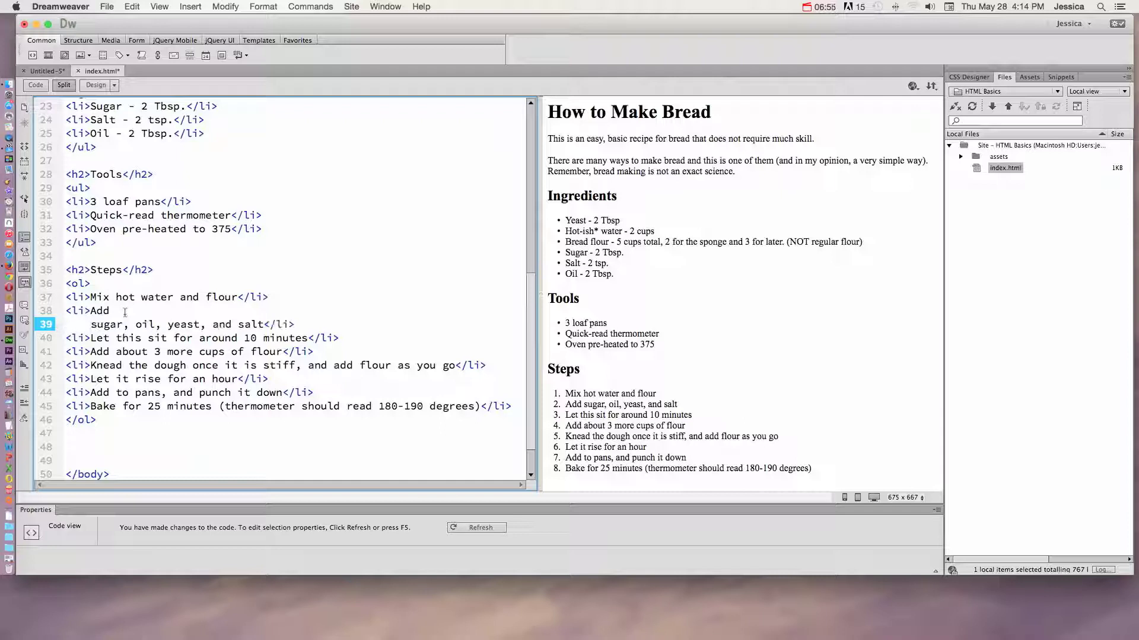
# - Add <ul> under Add and </ul> below the ingredient line, before step 2's </li>
pyautogui.click(264, 324)
pyautogui.press('Return')
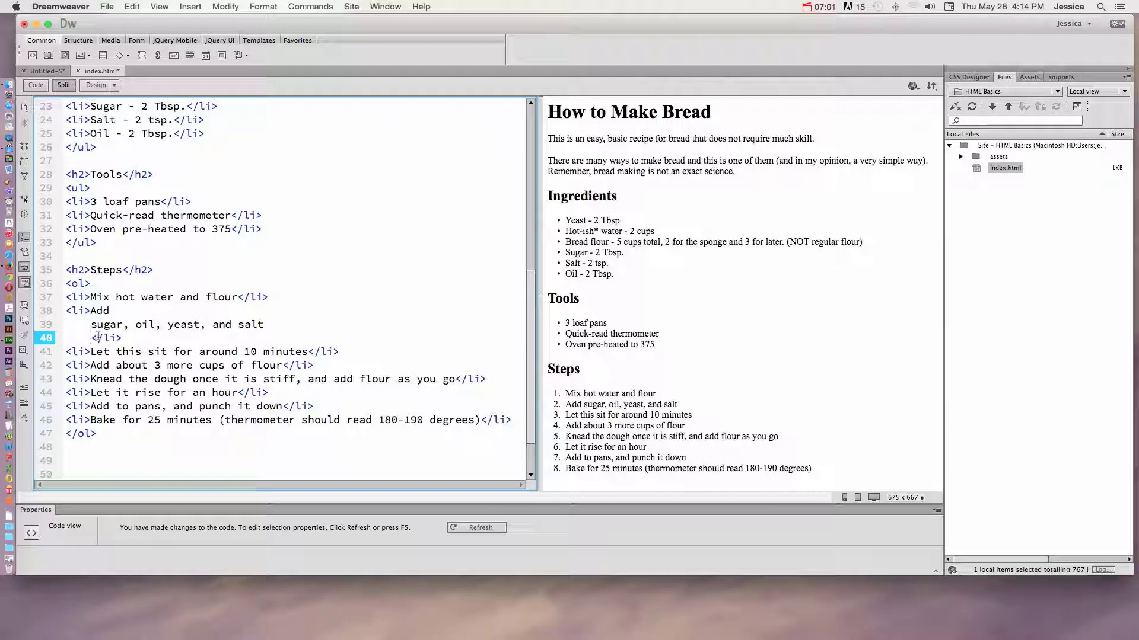
pyautogui.press('Return')
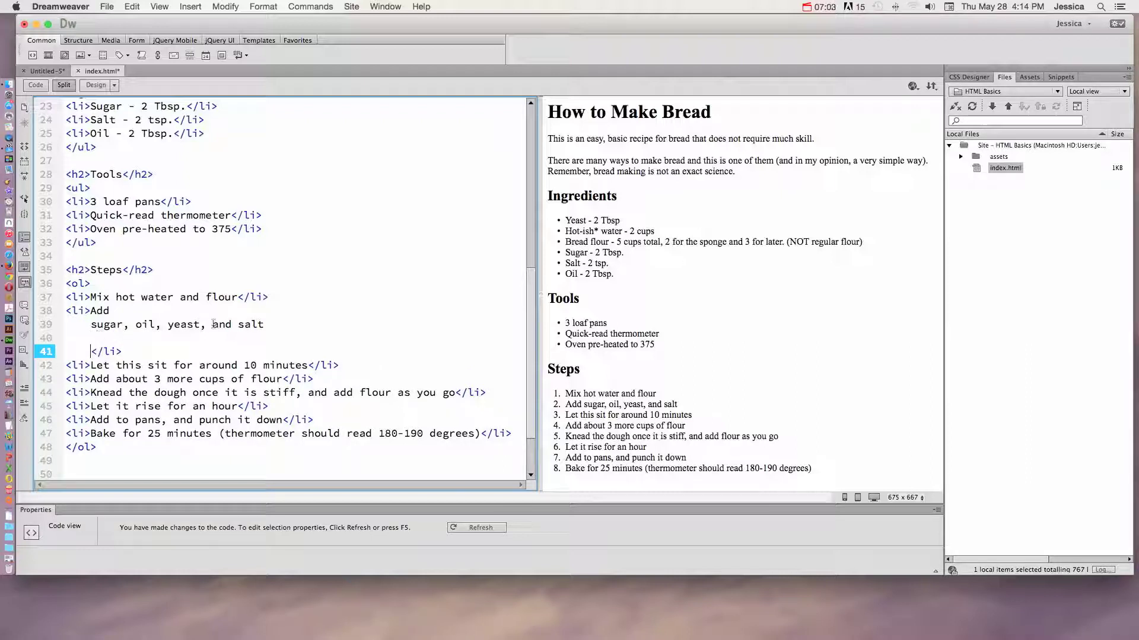
pyautogui.click(119, 312)
pyautogui.press('Return')
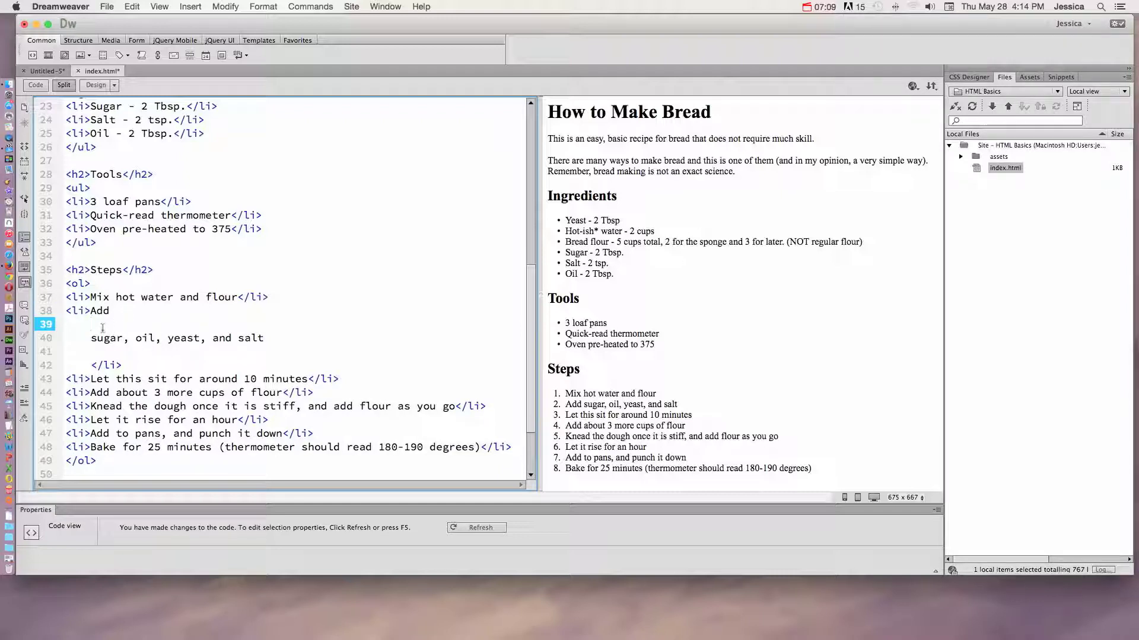
pyautogui.write('<ul>')
pyautogui.click(103, 353)
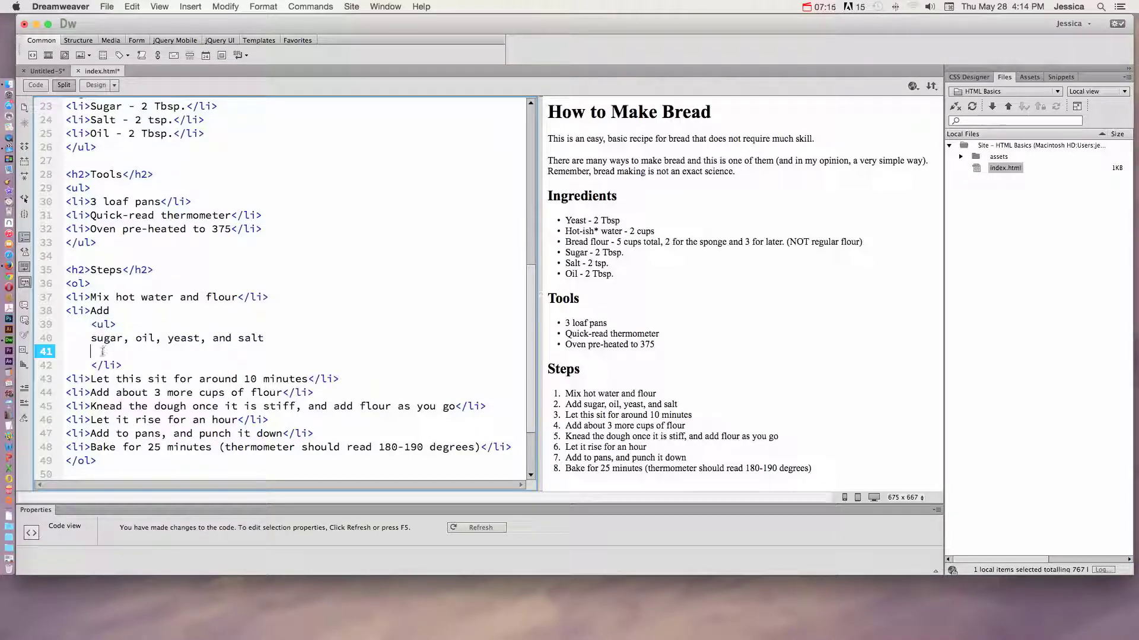
pyautogui.write('</ul>')
pyautogui.moveTo(123, 352); pyautogui.dragTo(92, 325)
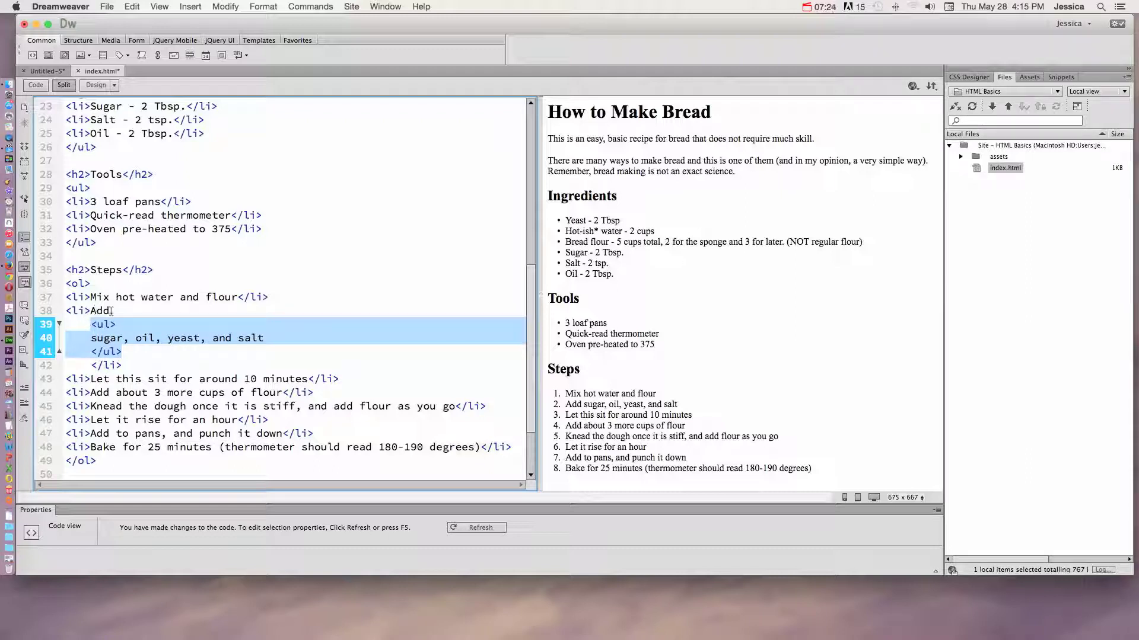
# - Indent the ingredients and put sugar, oil, yeast and salt on separate lines
pyautogui.click(94, 339)
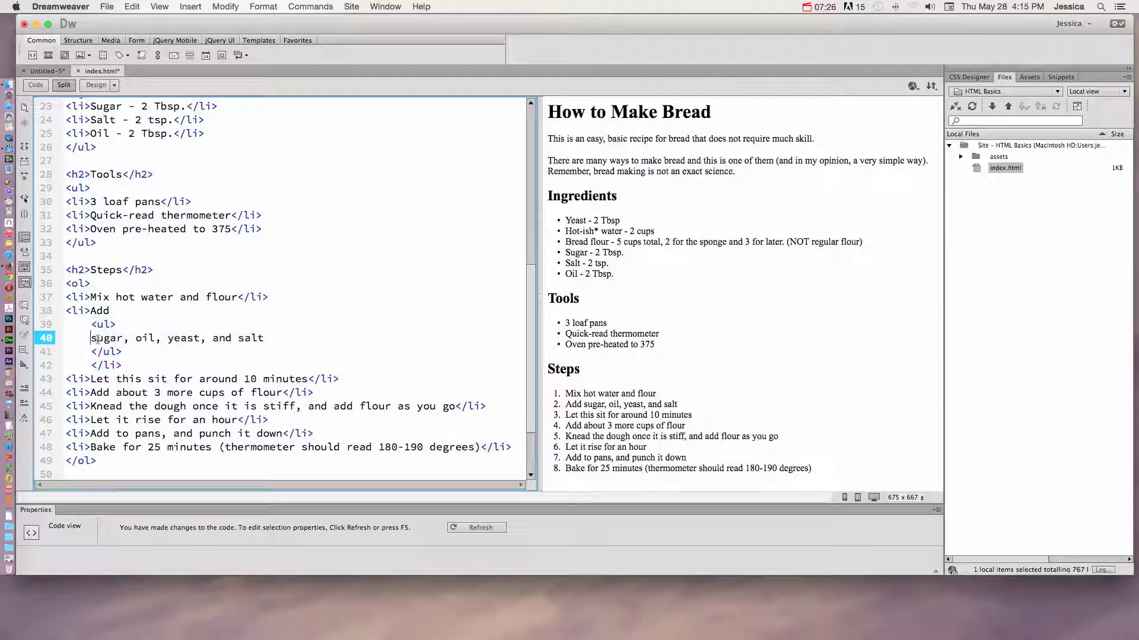
pyautogui.press('Tab')
pyautogui.write('<li>')
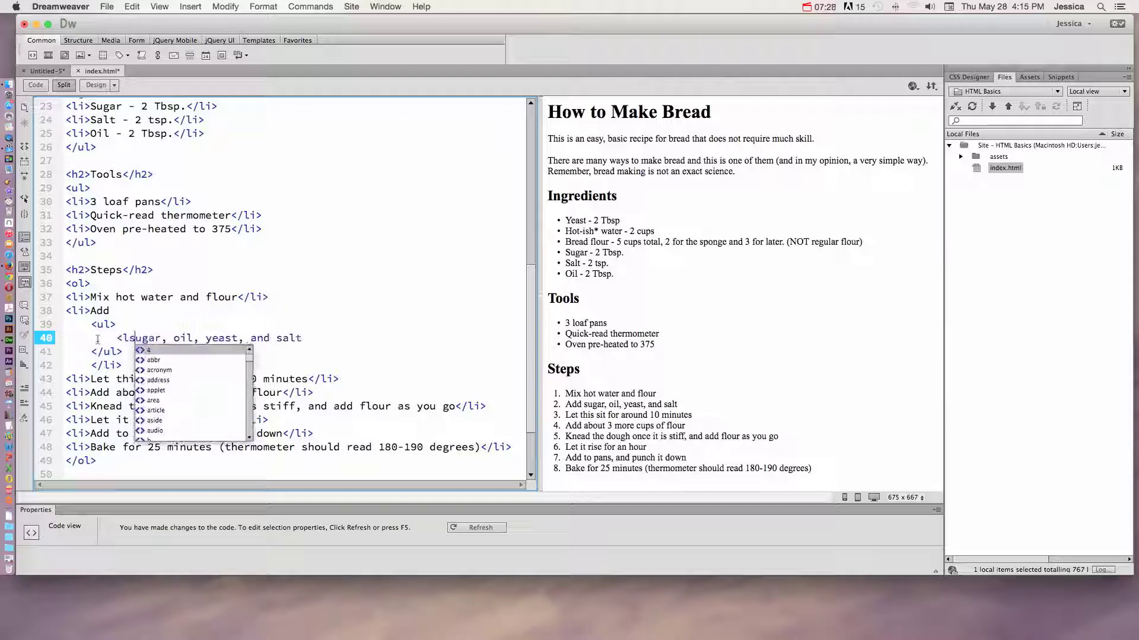
pyautogui.click(187, 340)
pyautogui.press('Delete')
pyautogui.press('Delete')
pyautogui.press('Return')
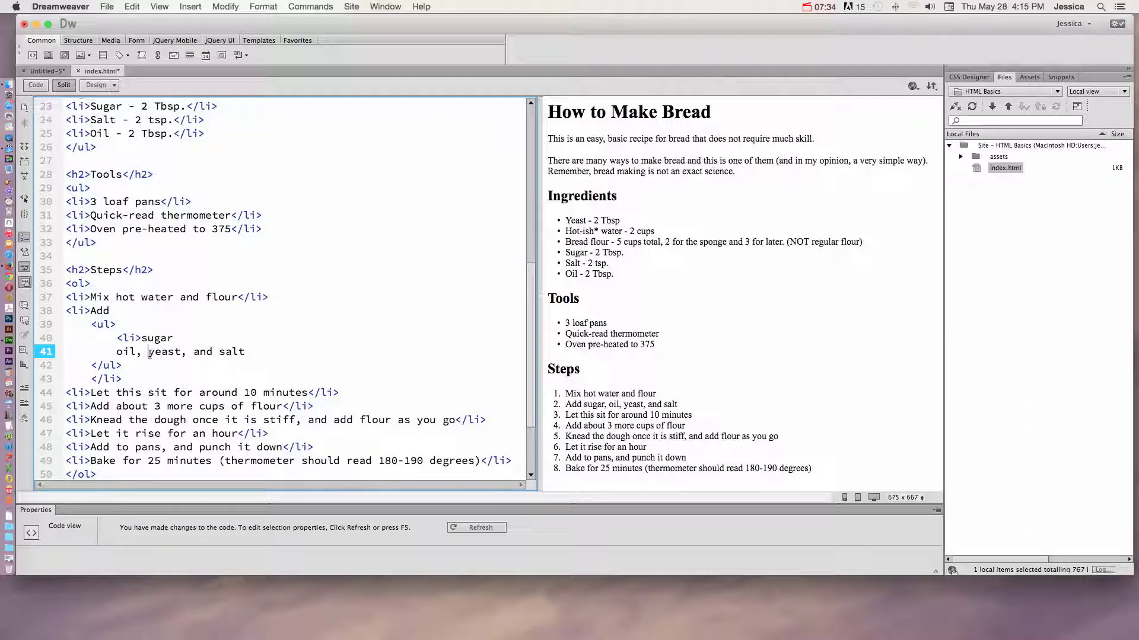
pyautogui.press('Delete')
pyautogui.press('Delete')
pyautogui.press('Delete')
pyautogui.write('l')
pyautogui.press('Return')
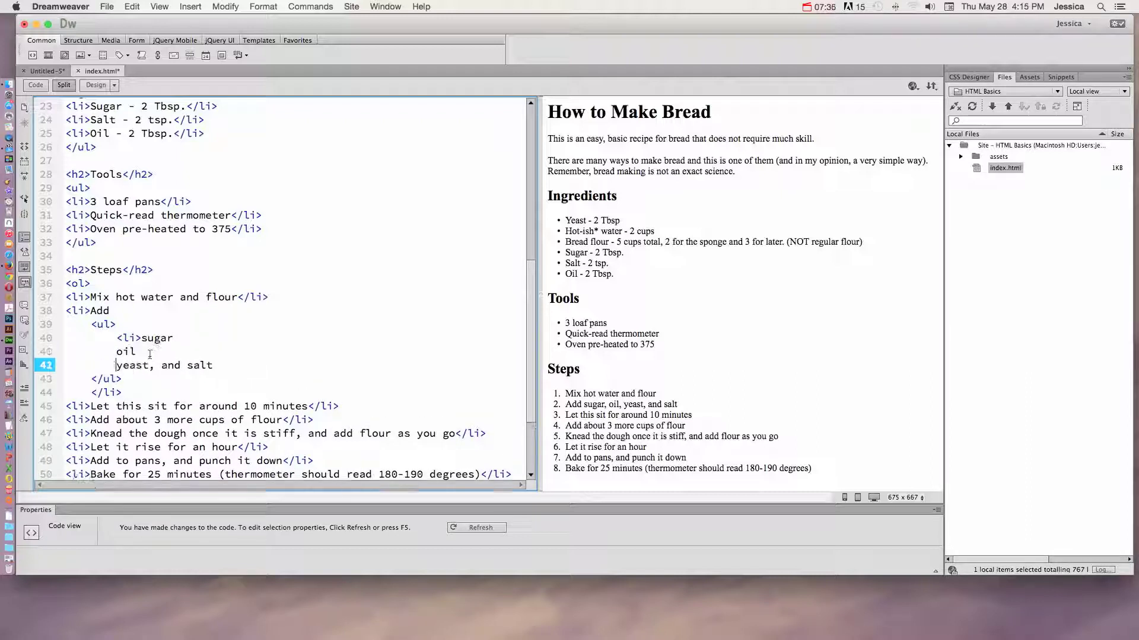
pyautogui.moveTo(182, 366); pyautogui.dragTo(155, 366)
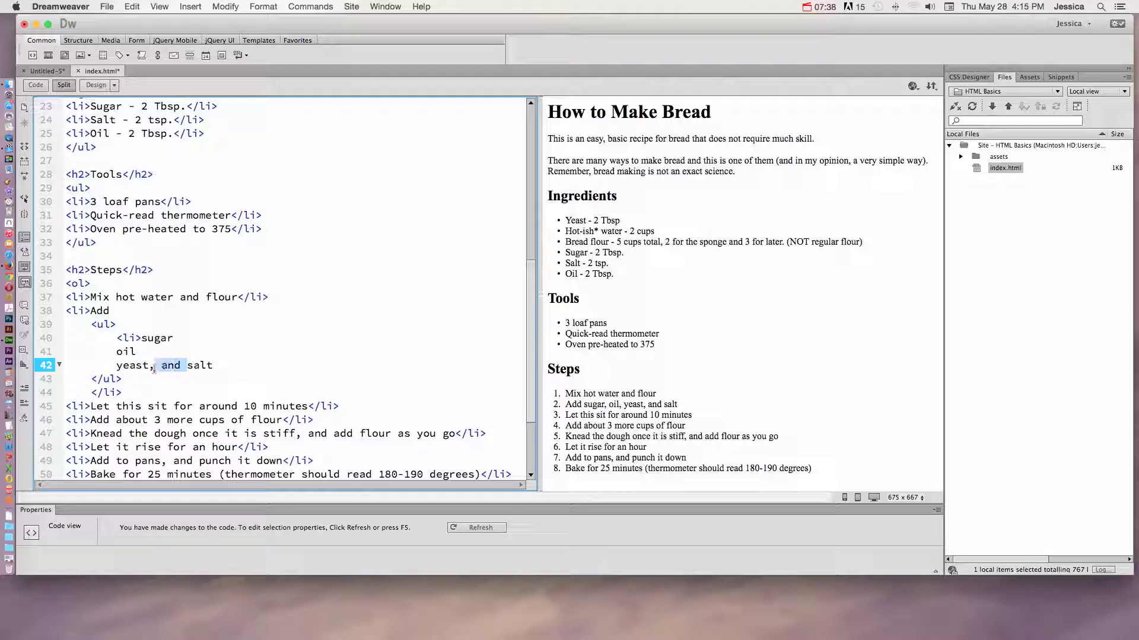
pyautogui.press('Delete')
pyautogui.press('Return')
# - Copy the <li> tag from sugar and paste it before oil, yeast and salt
pyautogui.moveTo(139, 338); pyautogui.dragTo(117, 338)
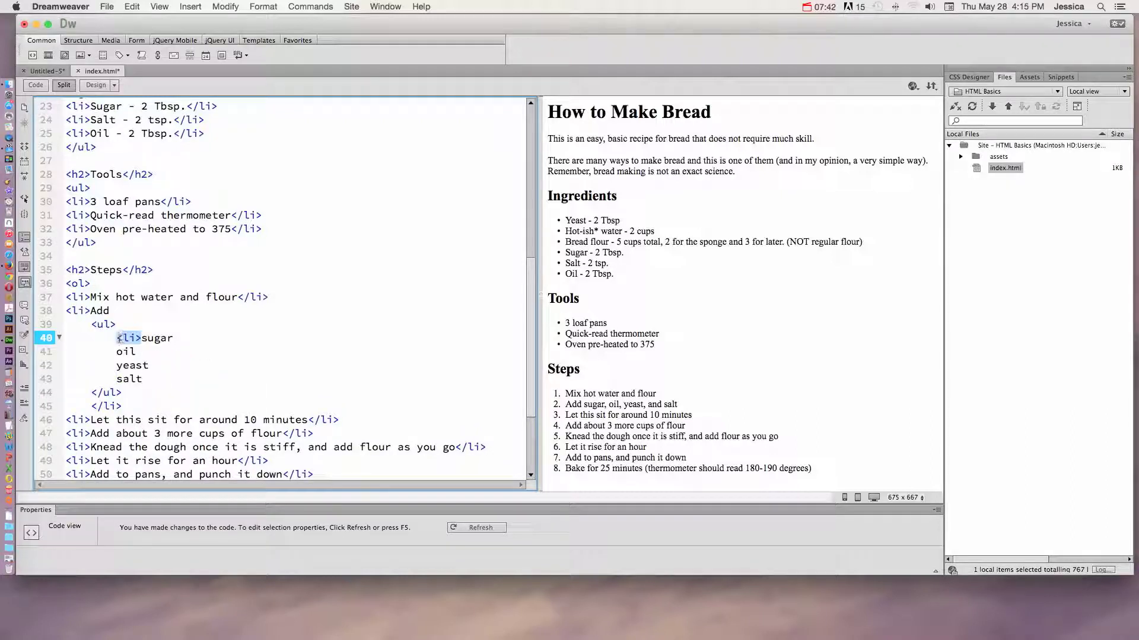
pyautogui.press('super+c')
pyautogui.click(117, 352)
pyautogui.press('super+v')
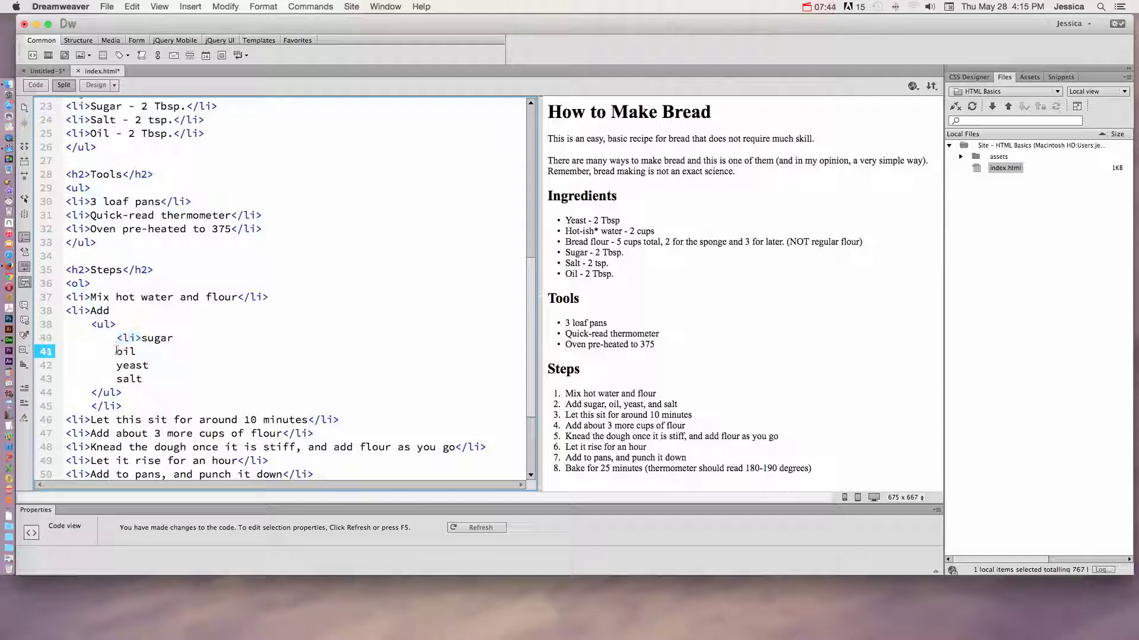
pyautogui.click(116, 365)
pyautogui.press('super+v')
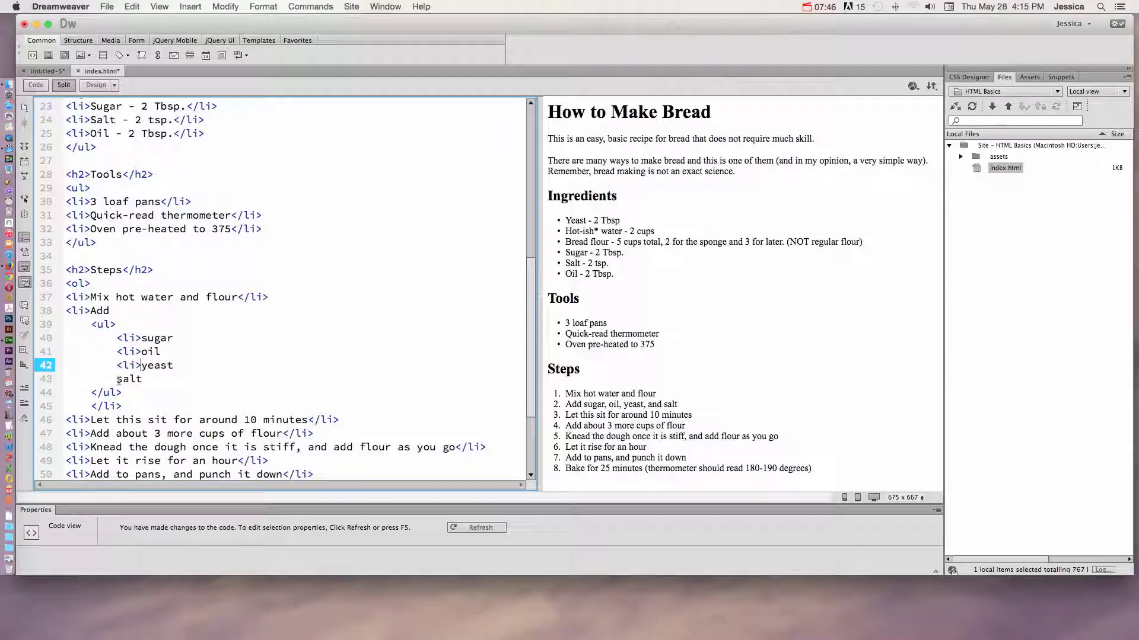
pyautogui.click(117, 379)
pyautogui.press('super+v')
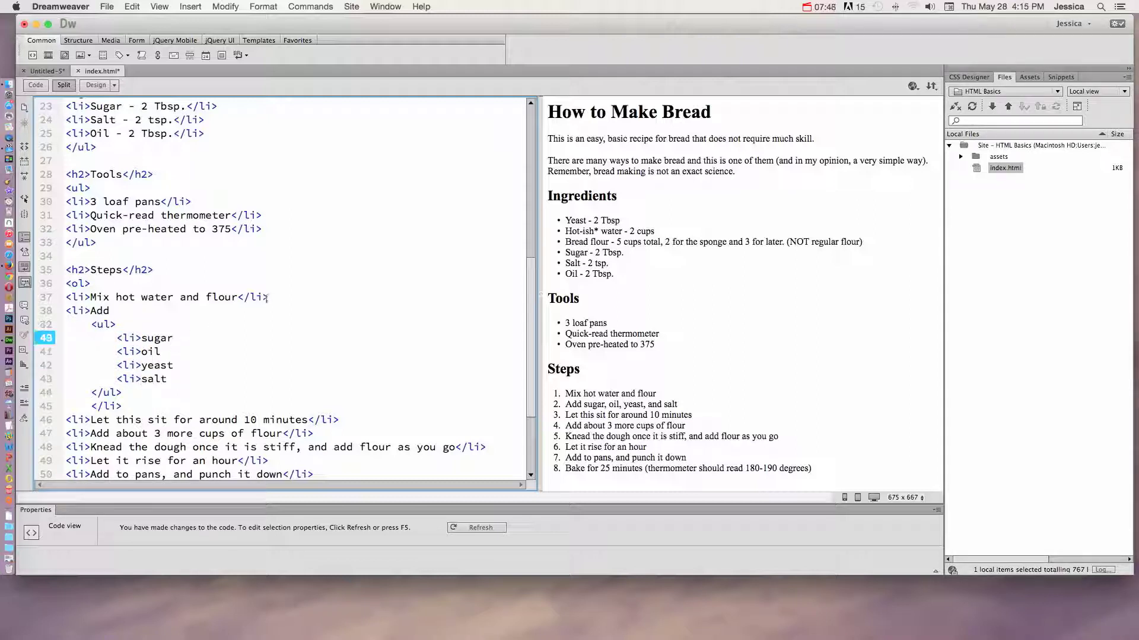
# - Close sugar, oil, yeast and salt with </li> and refresh the nested-list preview
pyautogui.moveTo(268, 298); pyautogui.dragTo(237, 298)
pyautogui.press('super+v')
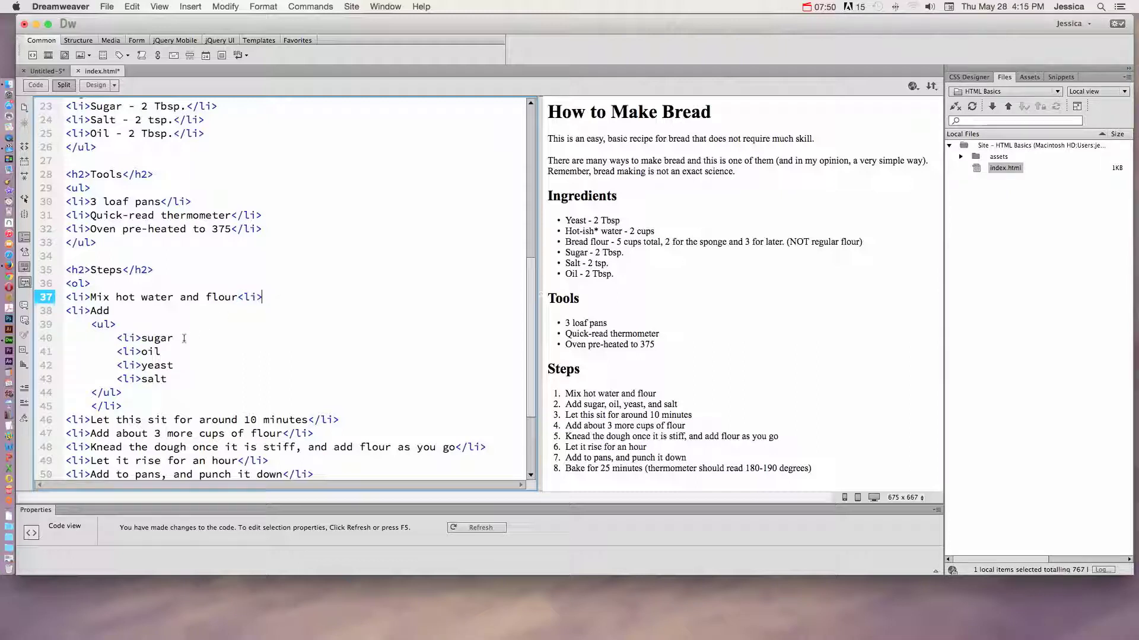
pyautogui.press('super+z')
pyautogui.press('super+c')
pyautogui.click(192, 338)
pyautogui.press('super+v')
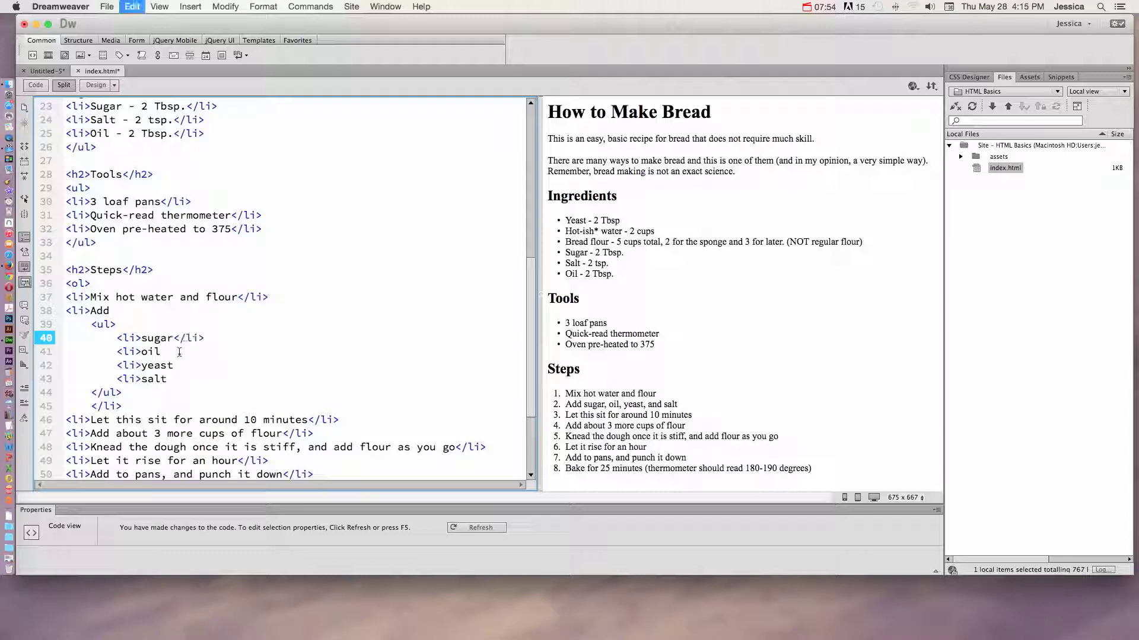
pyautogui.click(180, 352)
pyautogui.press('super+v')
pyautogui.click(184, 365)
pyautogui.press('super+v')
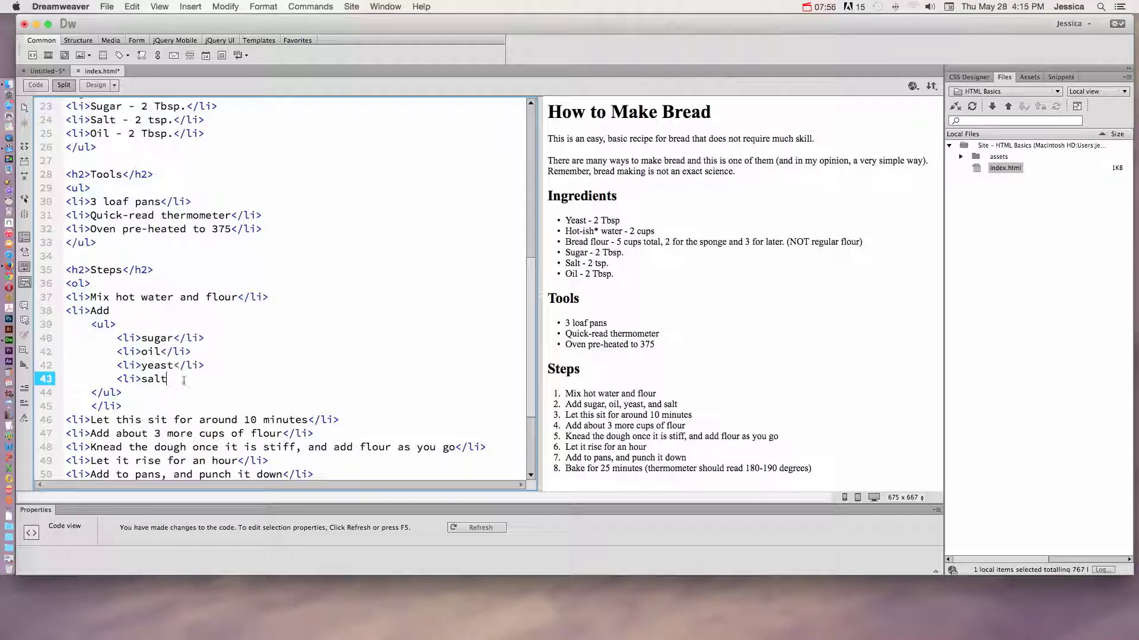
pyautogui.press('super+v')
pyautogui.click(712, 348)
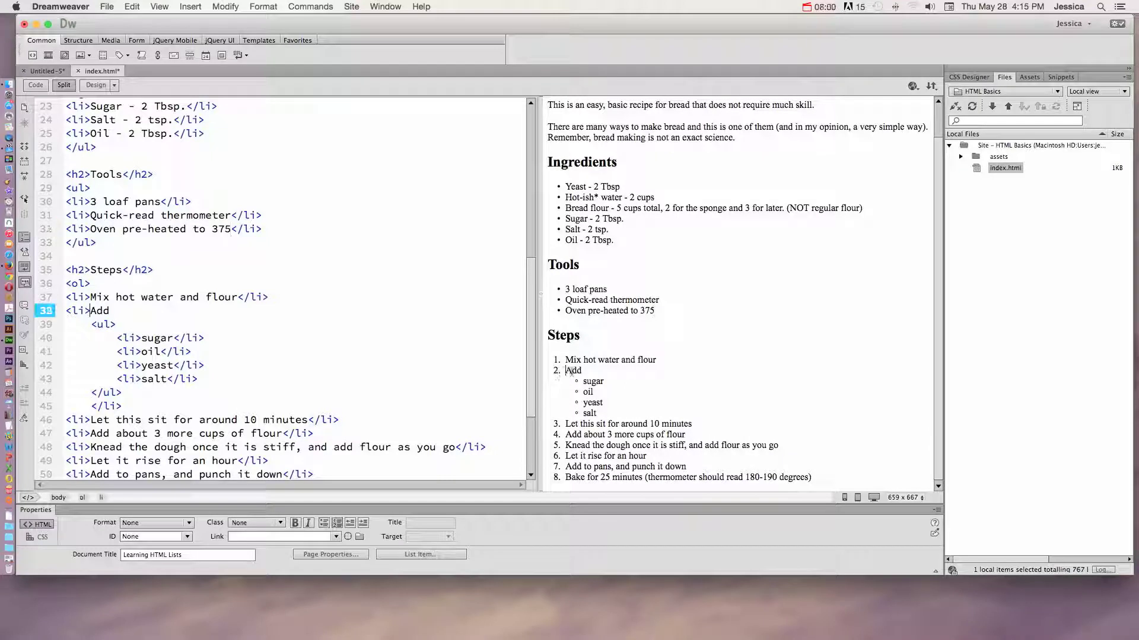
pyautogui.moveTo(566, 370); pyautogui.dragTo(595, 414)
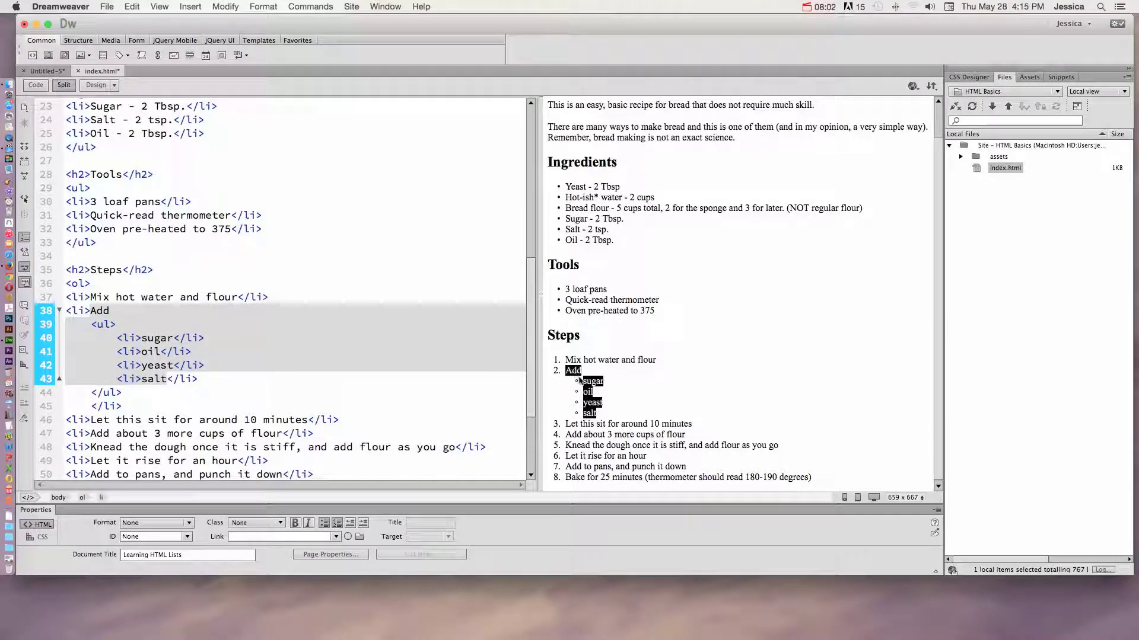
pyautogui.click(598, 392)
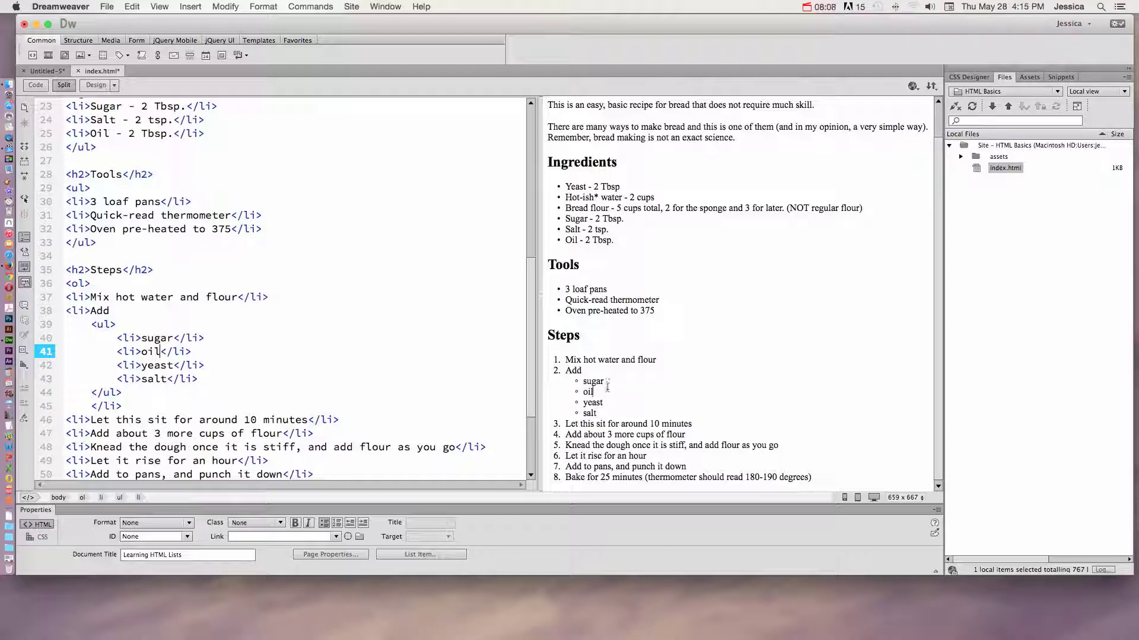
pyautogui.moveTo(128, 405); pyautogui.dragTo(66, 406)
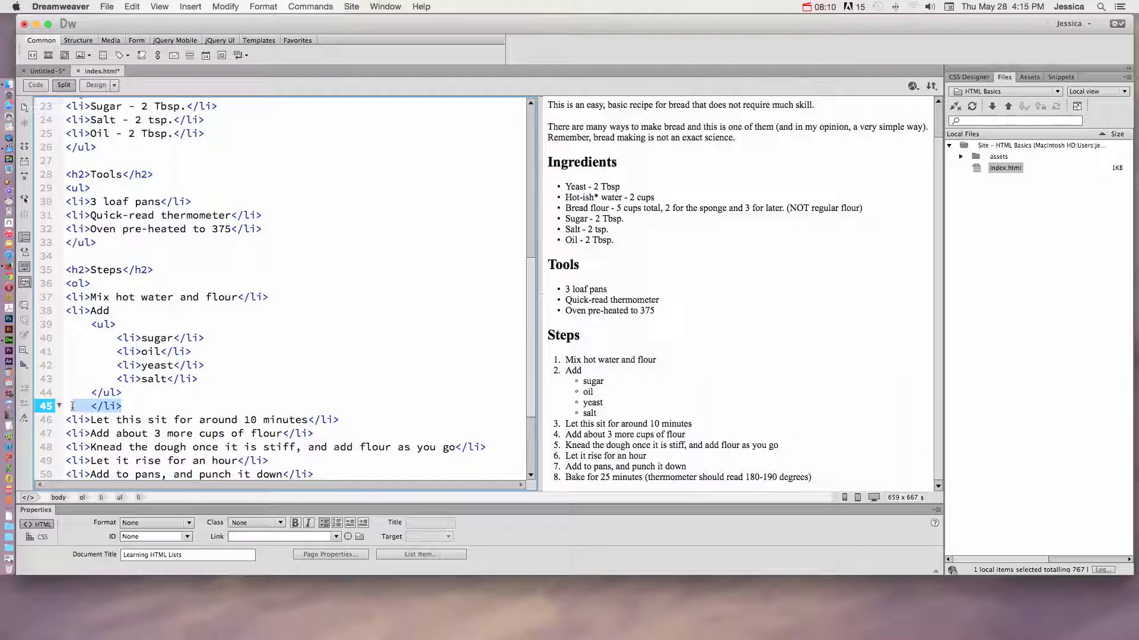